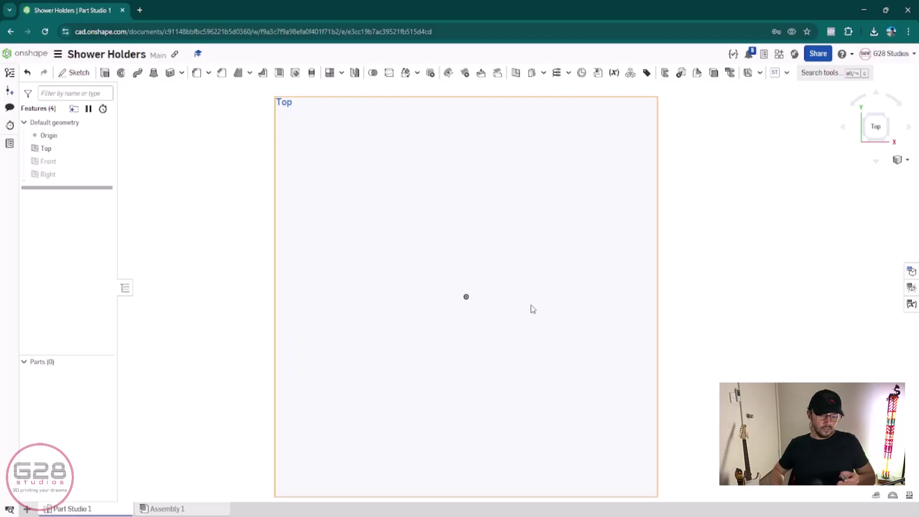
click(76, 72)
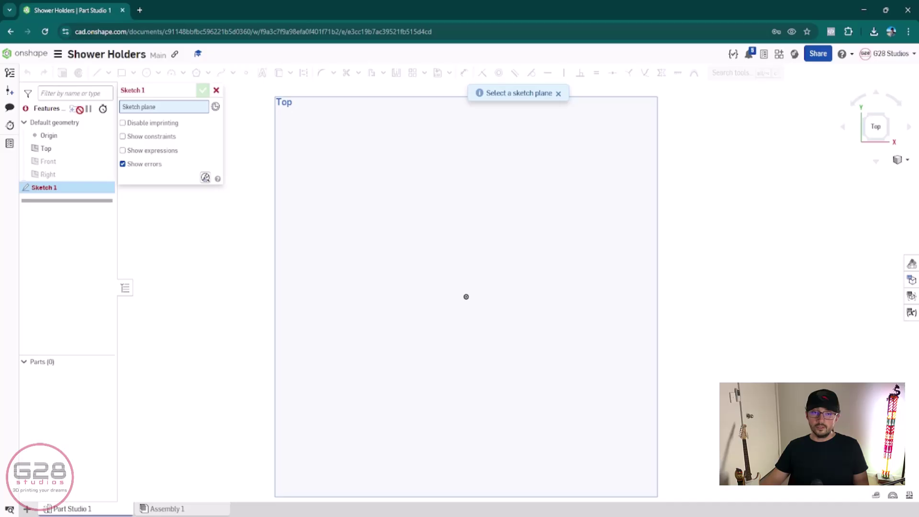
click(463, 292)
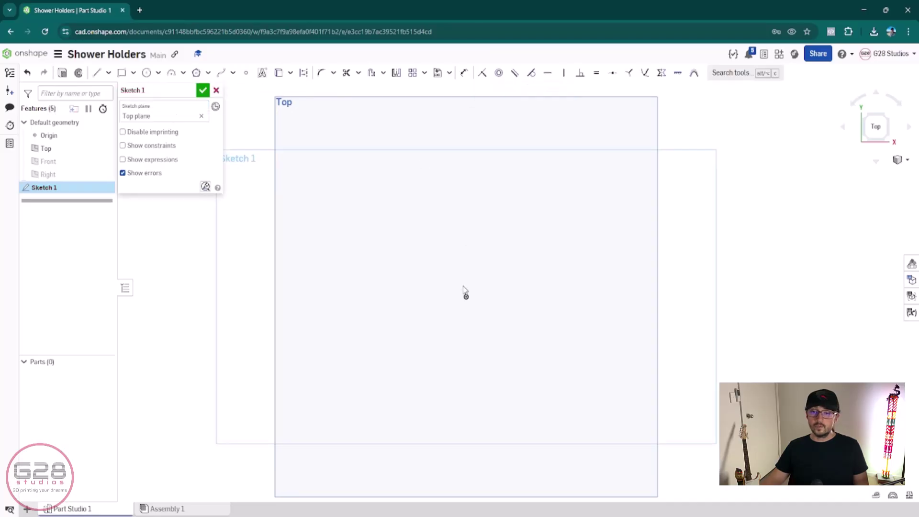
click(216, 90)
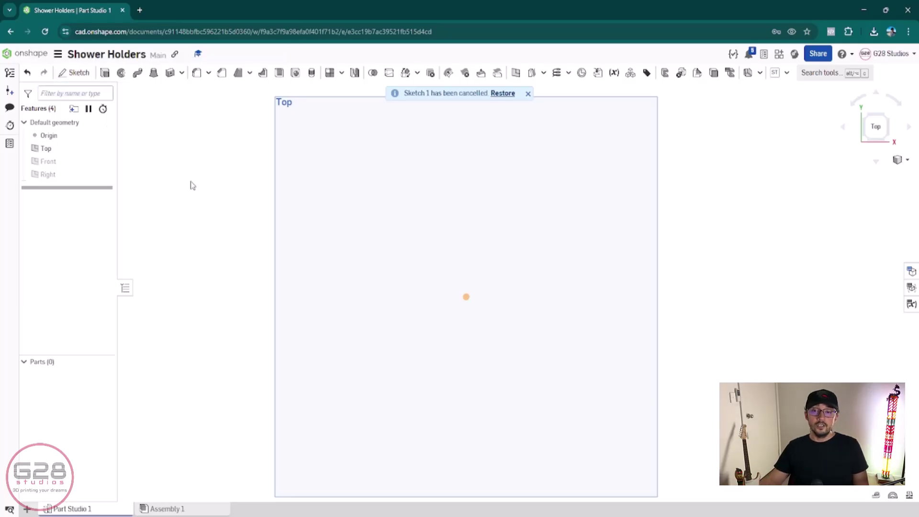
Step: Start a sketch on the Top plane and draw a corner rectangle about 43 by 48 mm around the origin
click(71, 73)
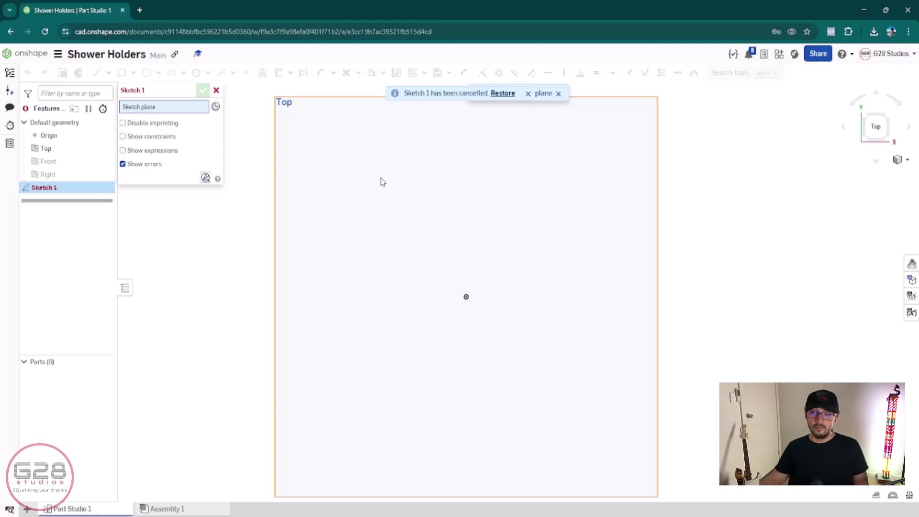
click(459, 249)
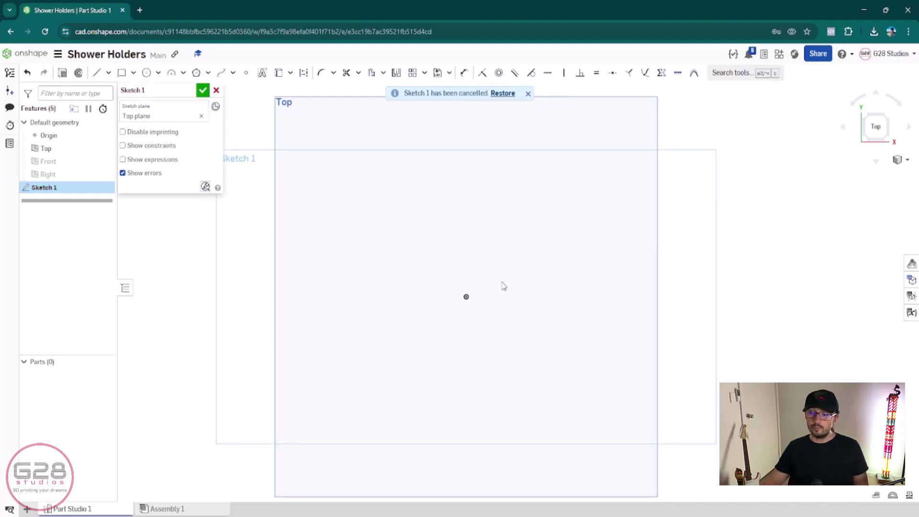
click(122, 75)
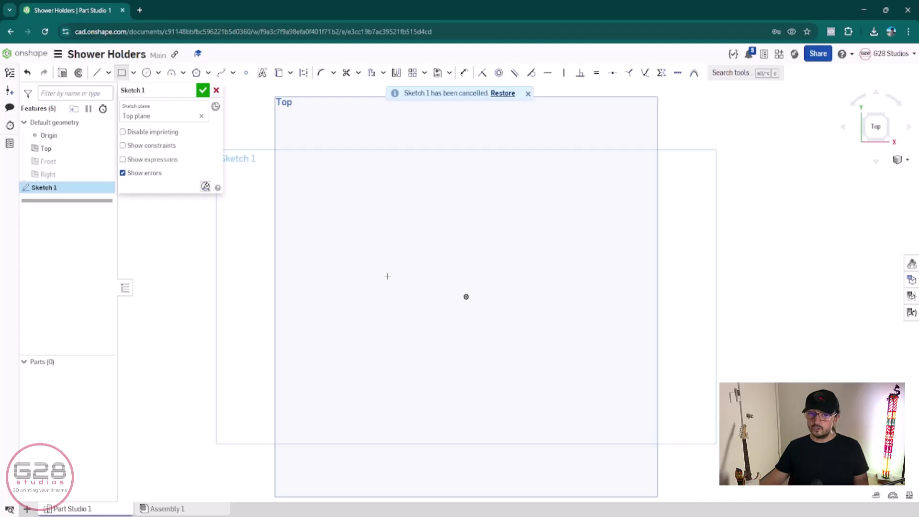
click(425, 242)
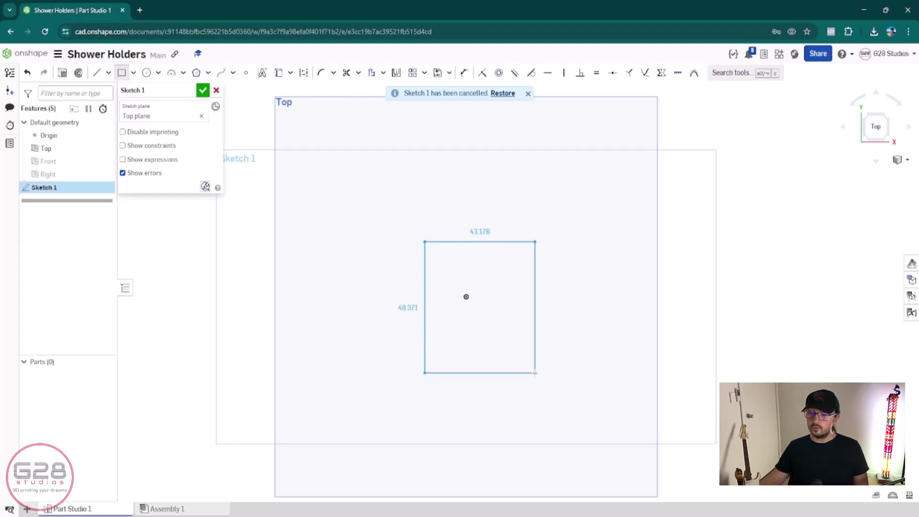
click(535, 370)
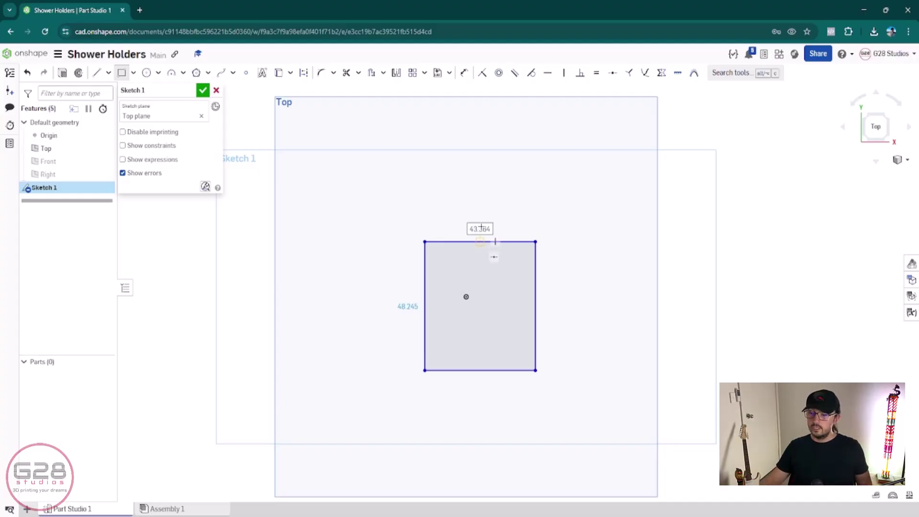
Step: Set the rectangle's width to 28.2 mm and its height to 37 mm
scroll(481, 228, up, 2)
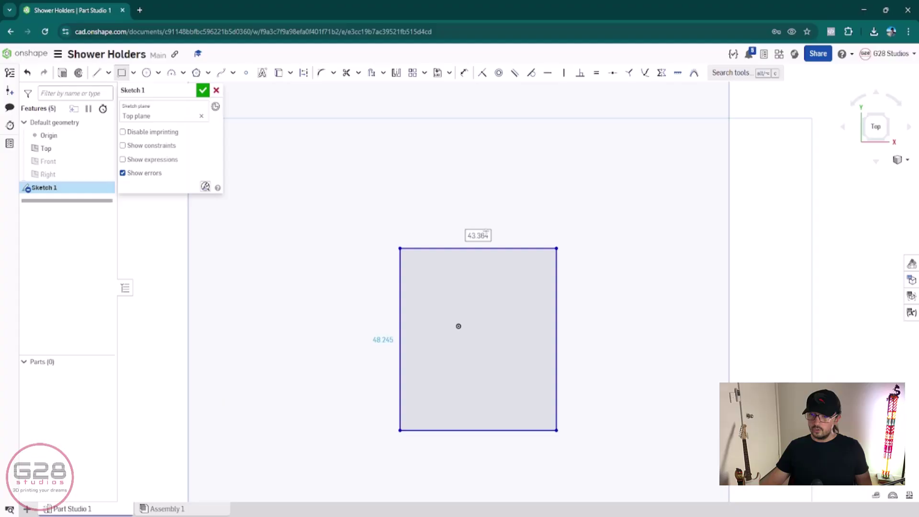
double_click(496, 236)
text(28.)
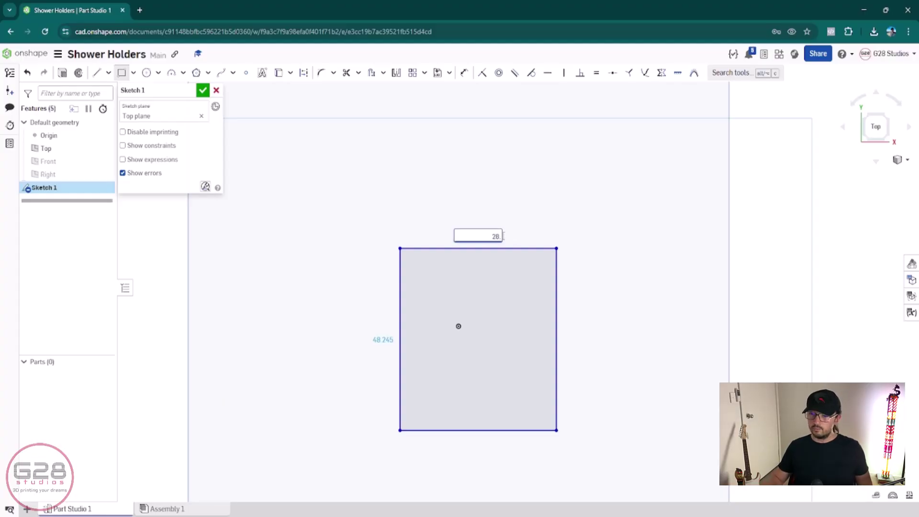
text(2)
key(Return)
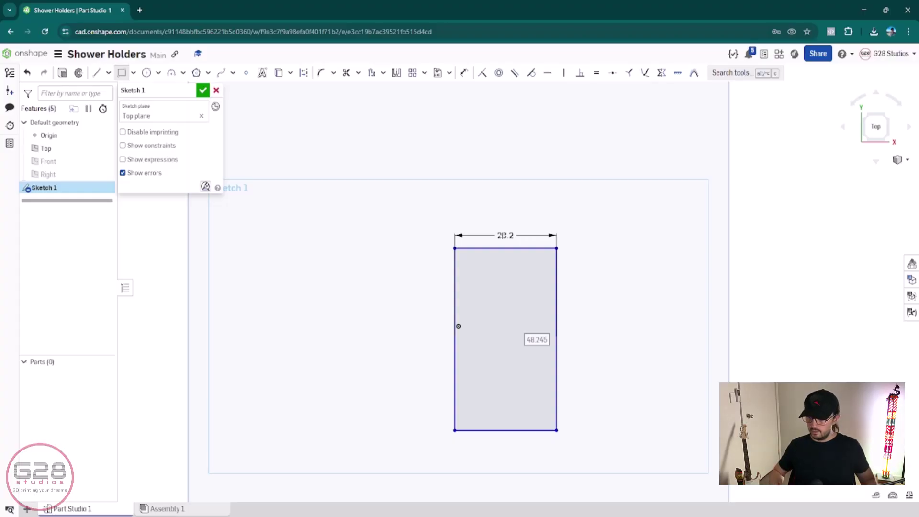
text(10)
key(Return)
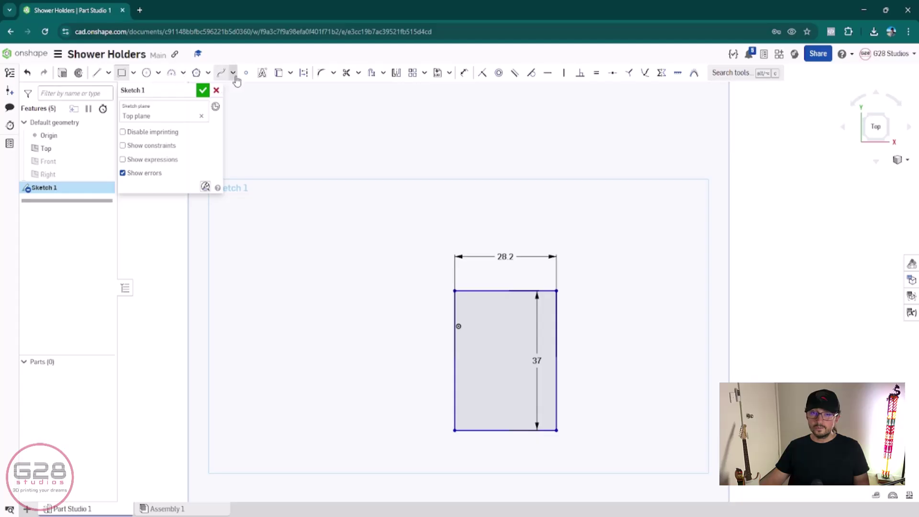
Step: Place a sketch point at the rectangle's centre, aligned with the midpoints of its upper and right edges
click(246, 73)
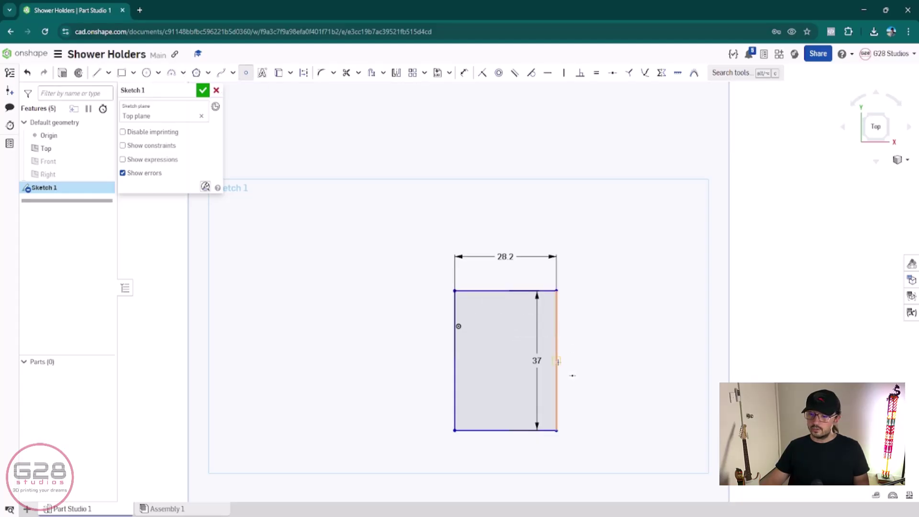
scroll(531, 330, up, 1)
scroll(574, 381, up, 1)
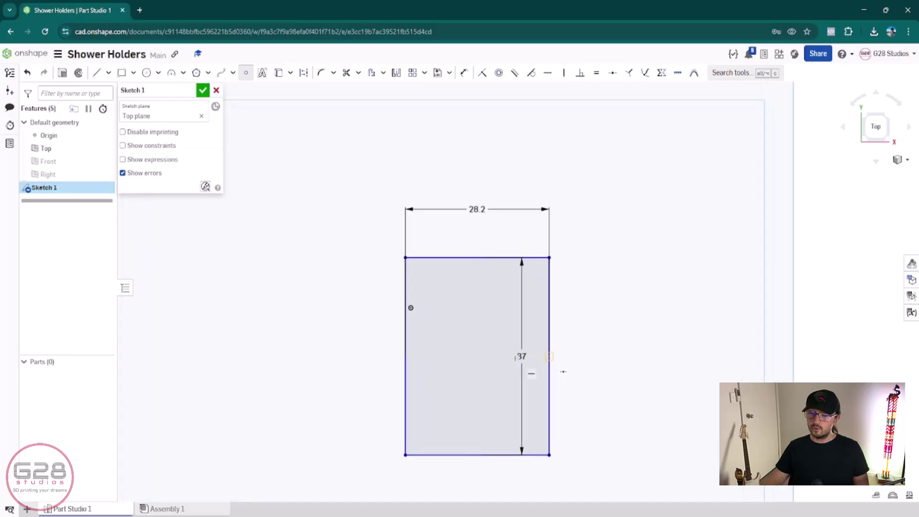
middle_drag(529, 371, 464, 353)
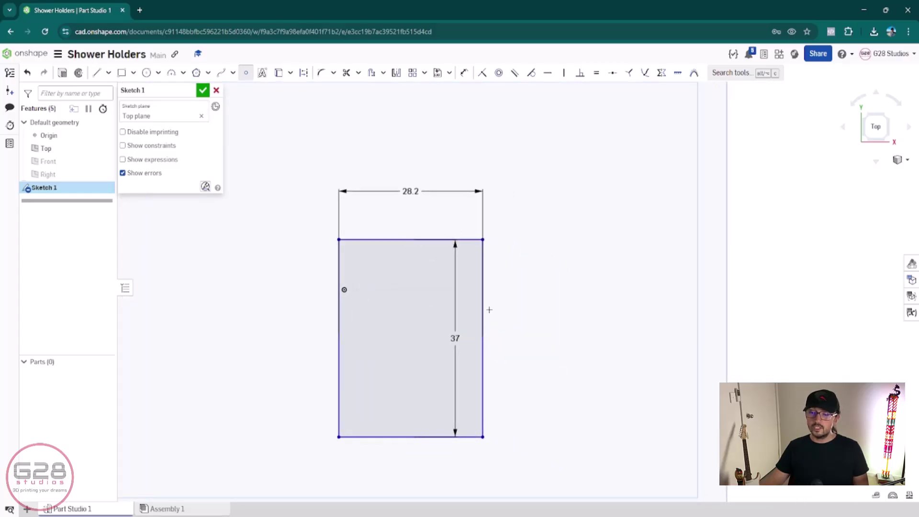
click(410, 238)
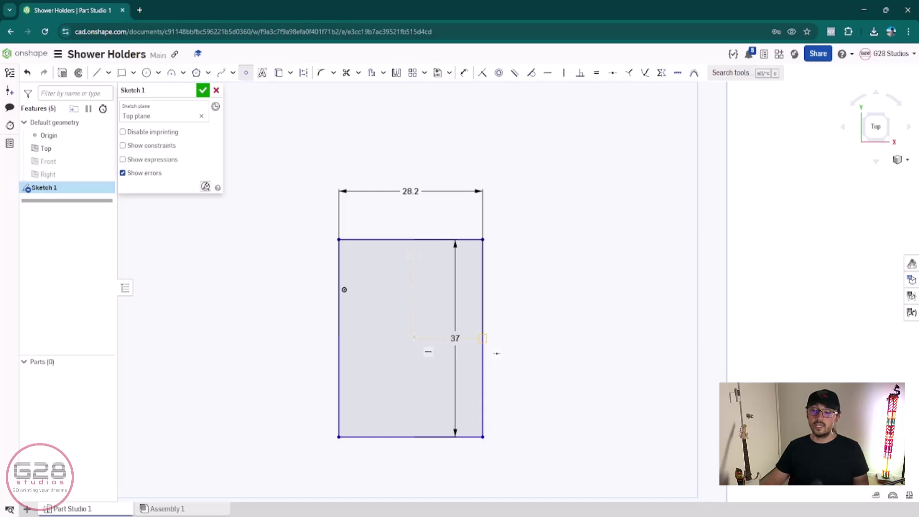
click(405, 237)
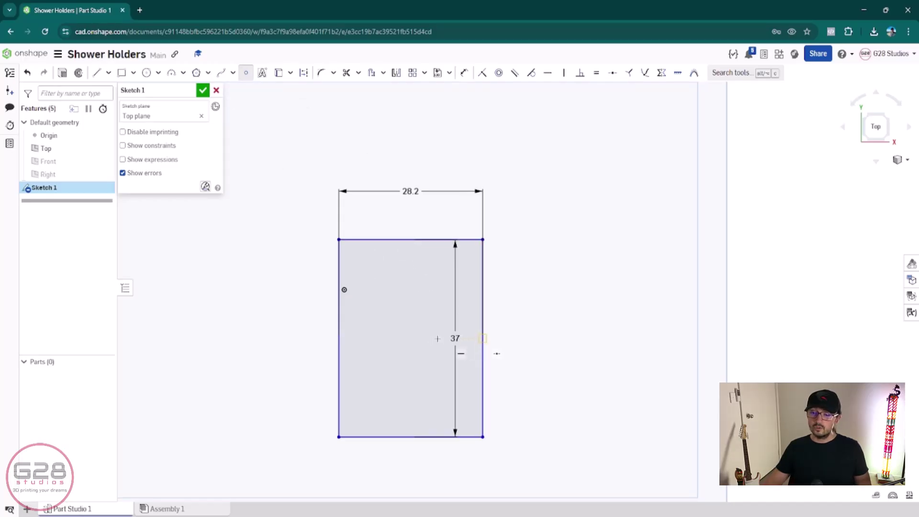
click(411, 338)
key(Escape)
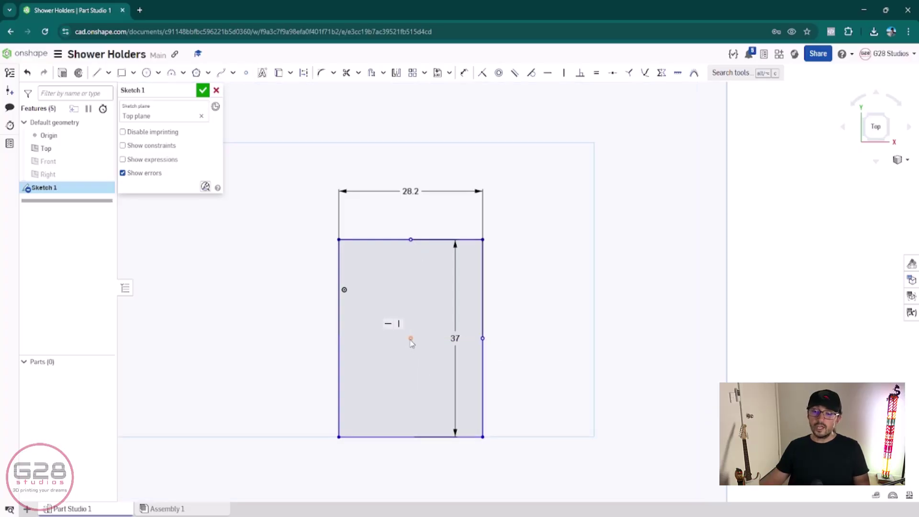
Step: Make the rectangle's centre point coincident with the origin
click(410, 339)
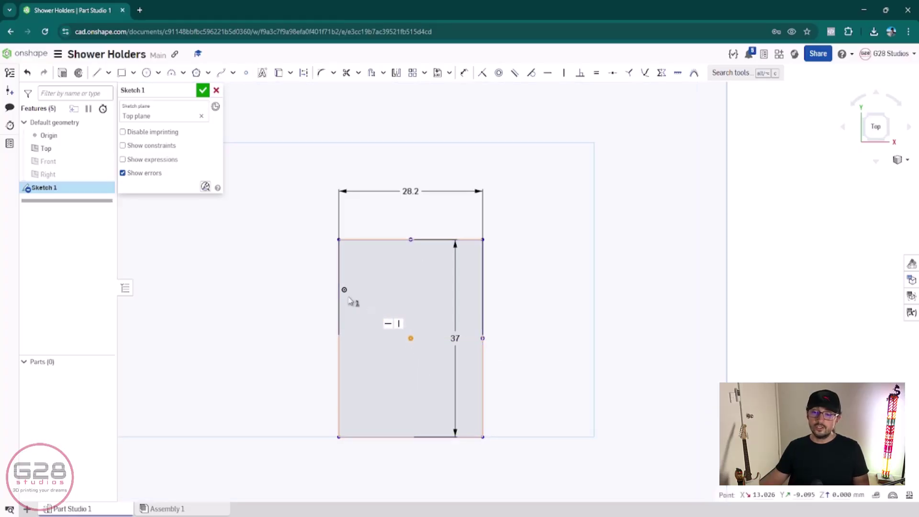
click(344, 290)
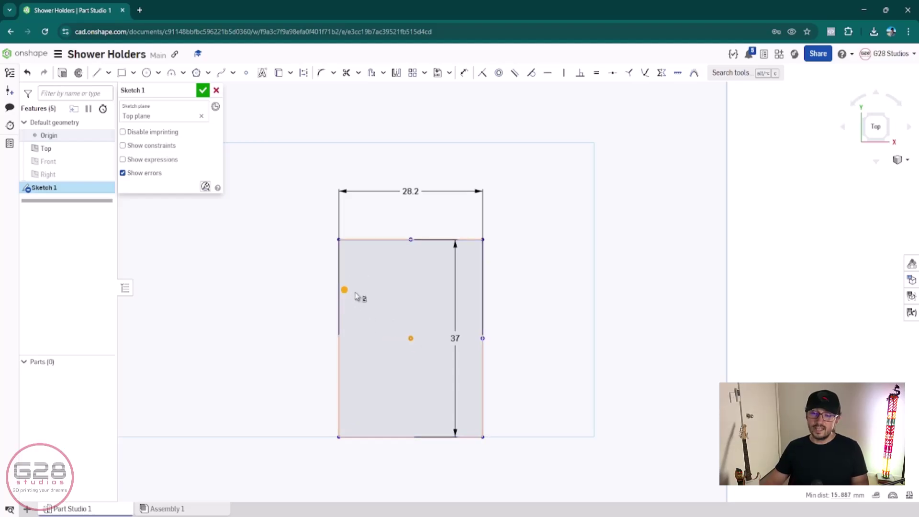
key(i)
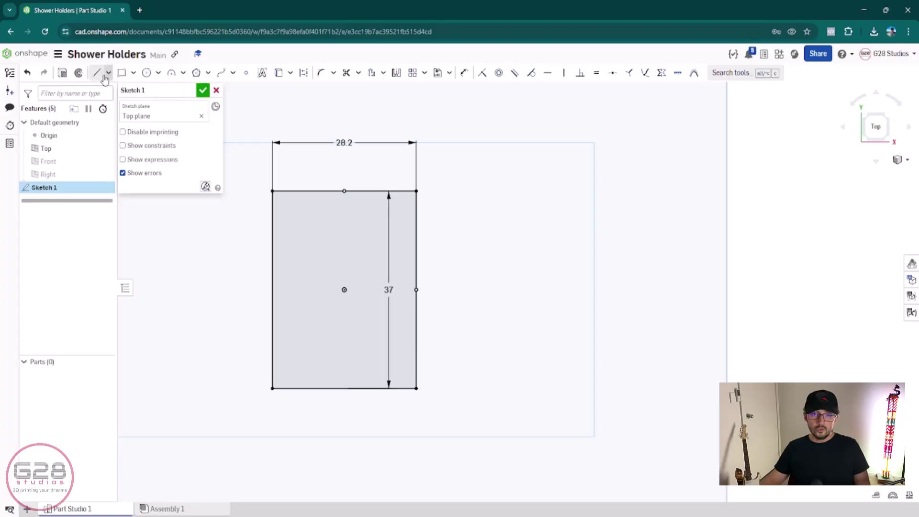
Step: Extrude the rectangle as a new solid with a blind depth of 17 mm
click(62, 74)
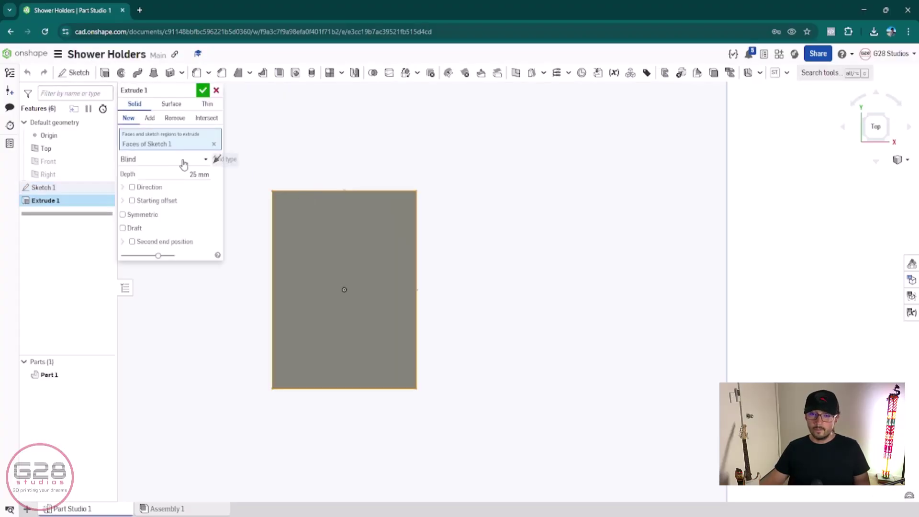
key(shift+7)
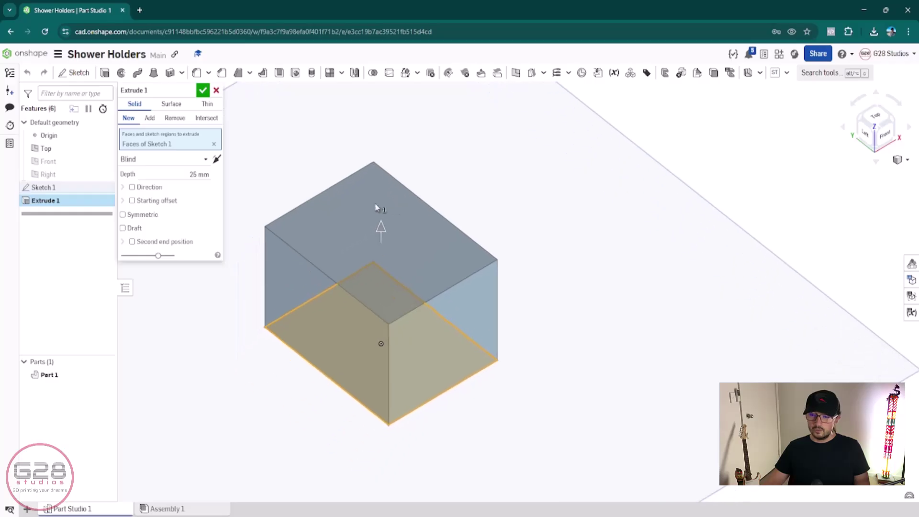
click(199, 174)
text(17)
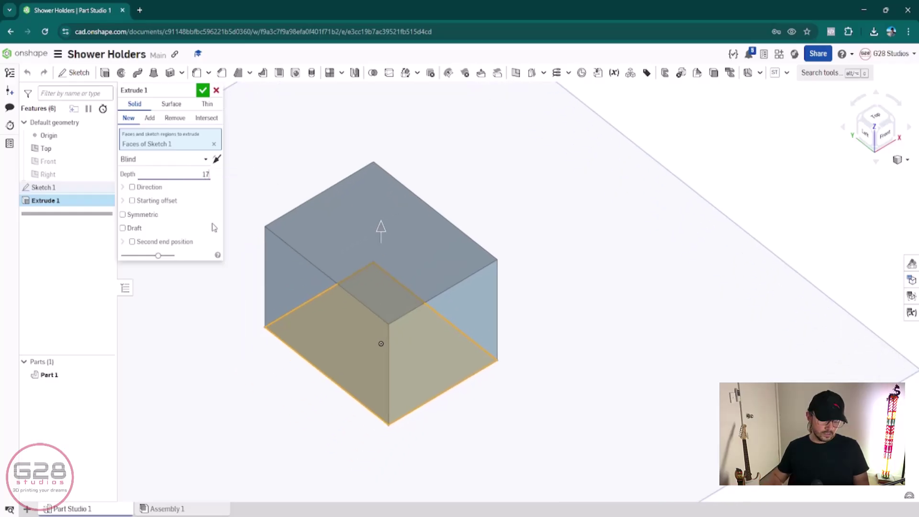
key(Return)
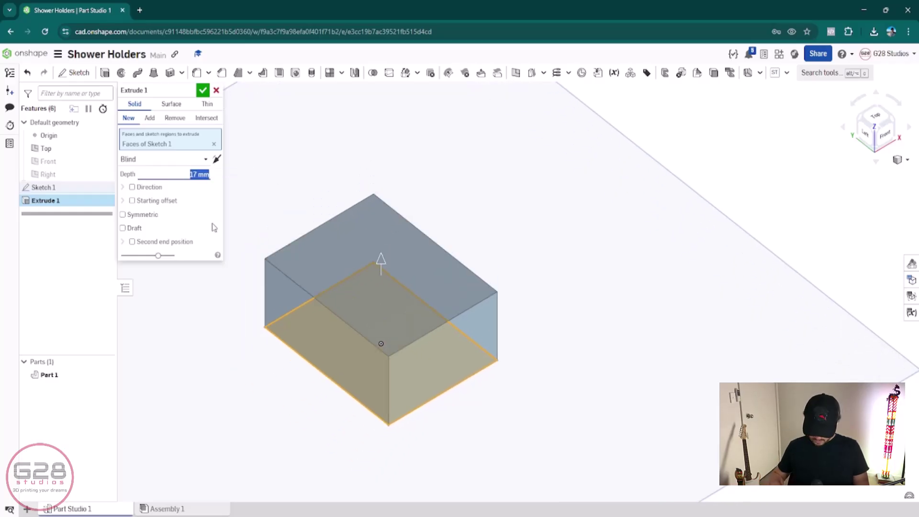
click(204, 92)
Step: Start a sketch on the block's top face and draw a 22 mm diameter circle centred vertically above the origin
right_drag(546, 251, 565, 259)
click(884, 135)
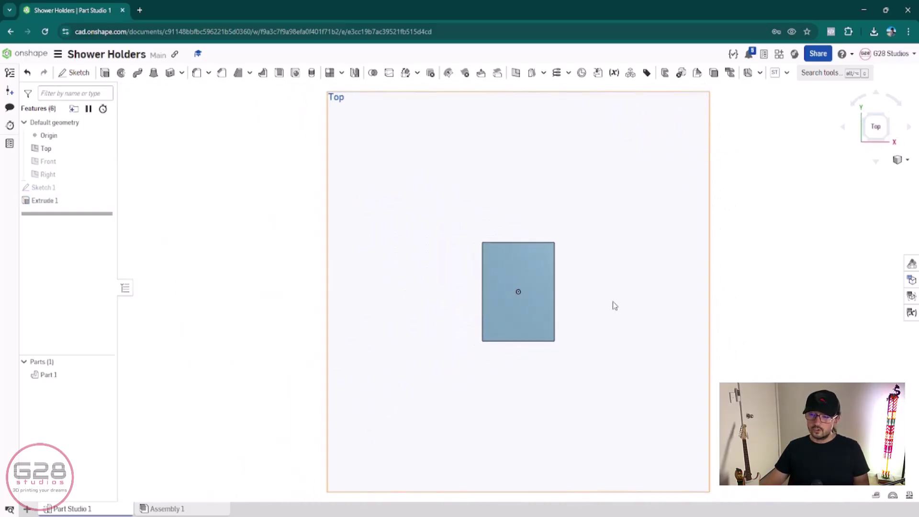
middle_drag(555, 305, 579, 328)
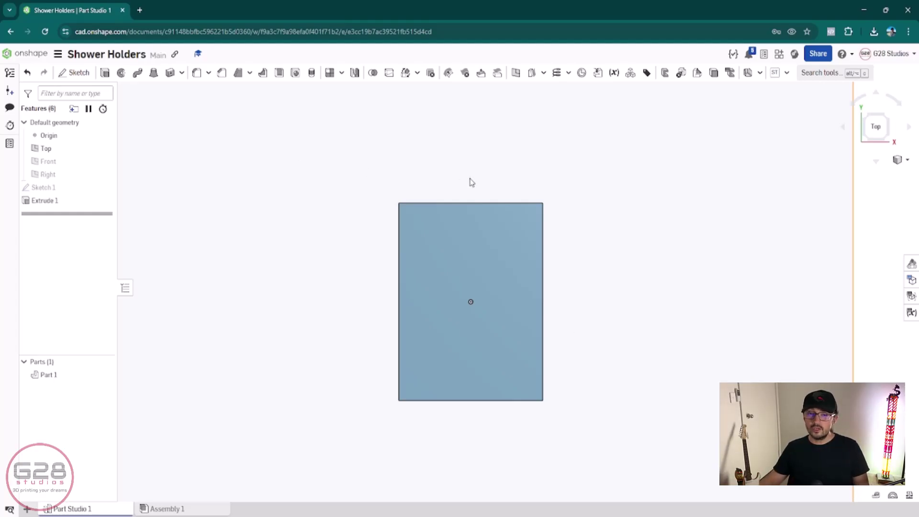
click(474, 261)
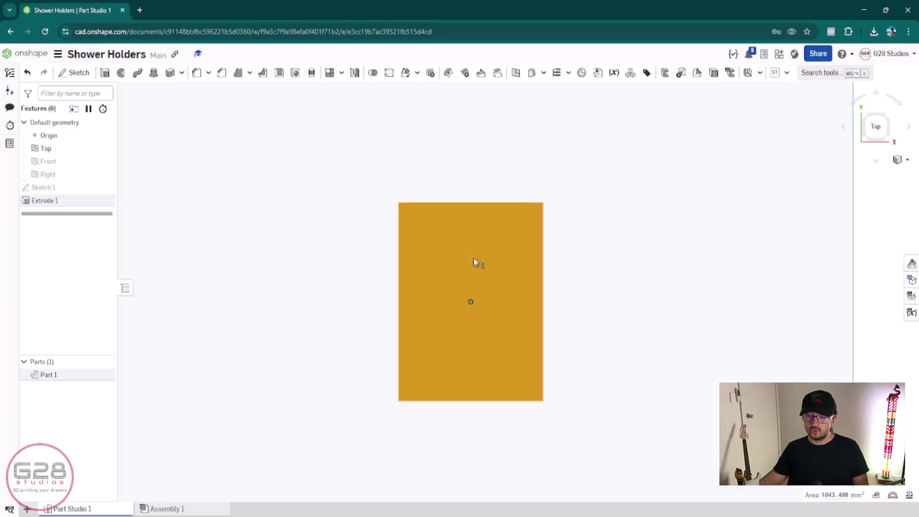
click(76, 73)
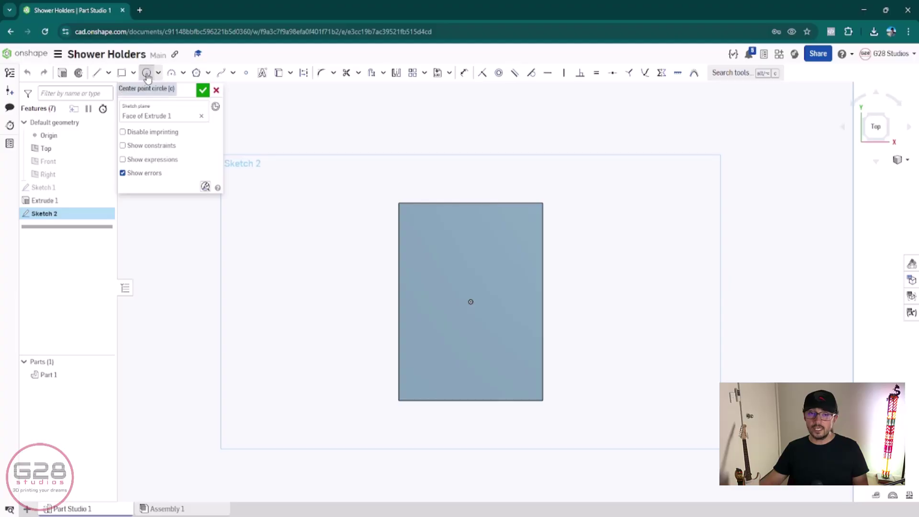
click(147, 74)
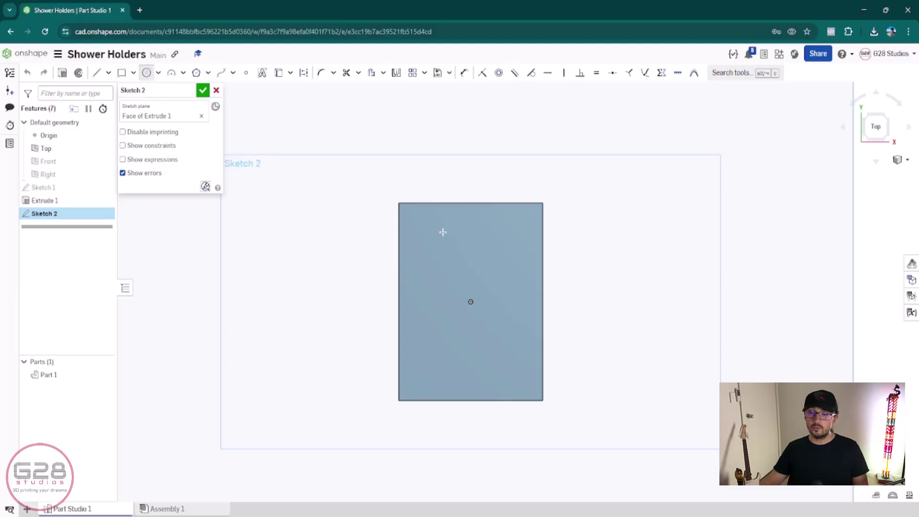
click(470, 254)
click(489, 254)
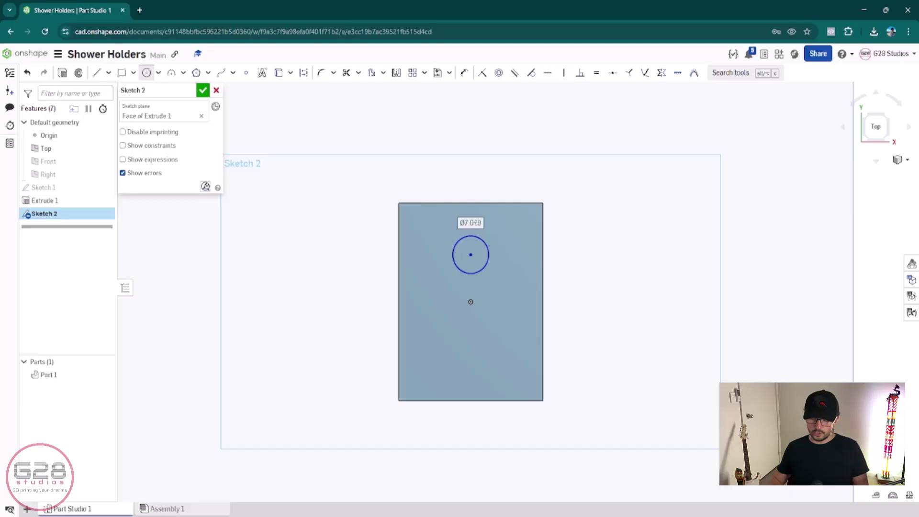
text(22)
key(Return)
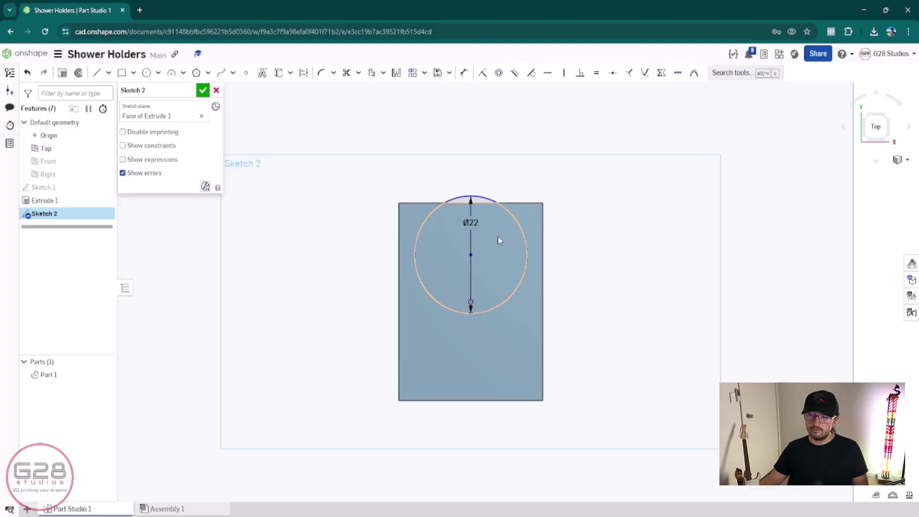
Step: Set the circle's diameter to 22.2 mm
double_click(474, 223)
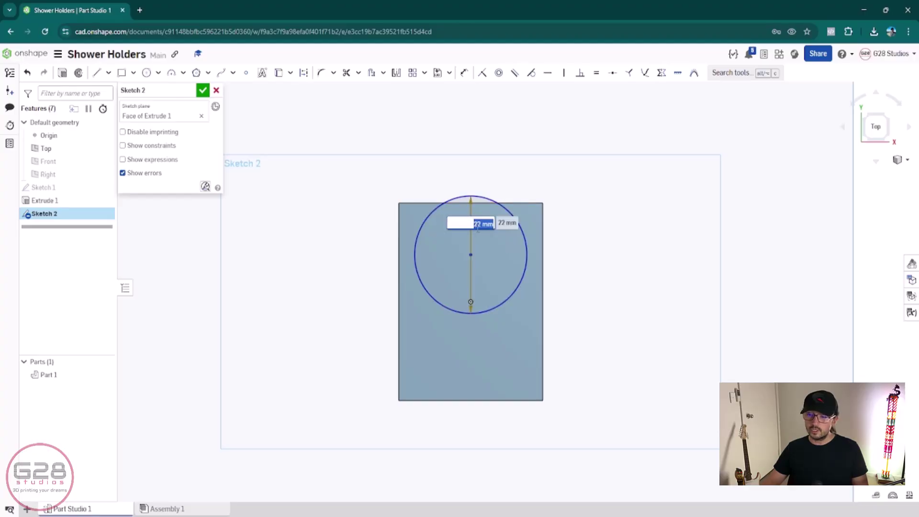
text(22.2)
key(Return)
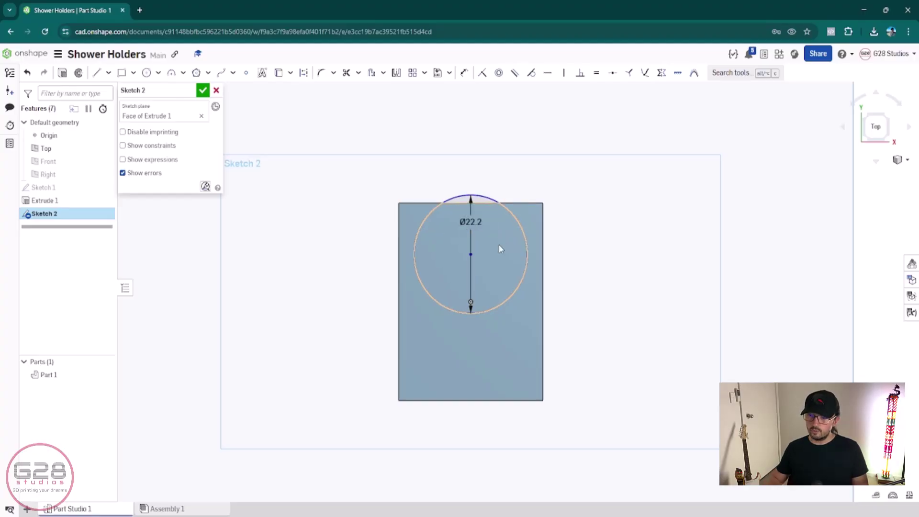
scroll(469, 263, up, 2)
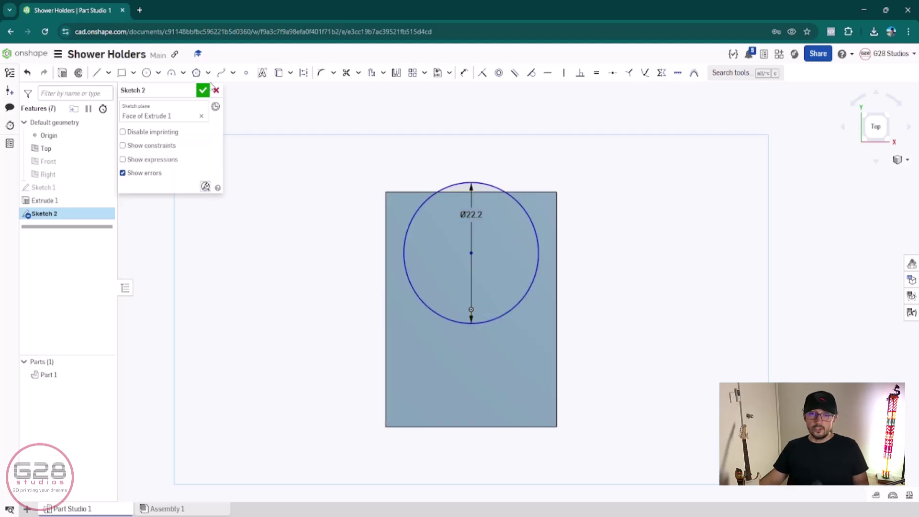
Step: Dimension the distance between the block's lower edge and the circle's nearest point as 7 mm
click(464, 74)
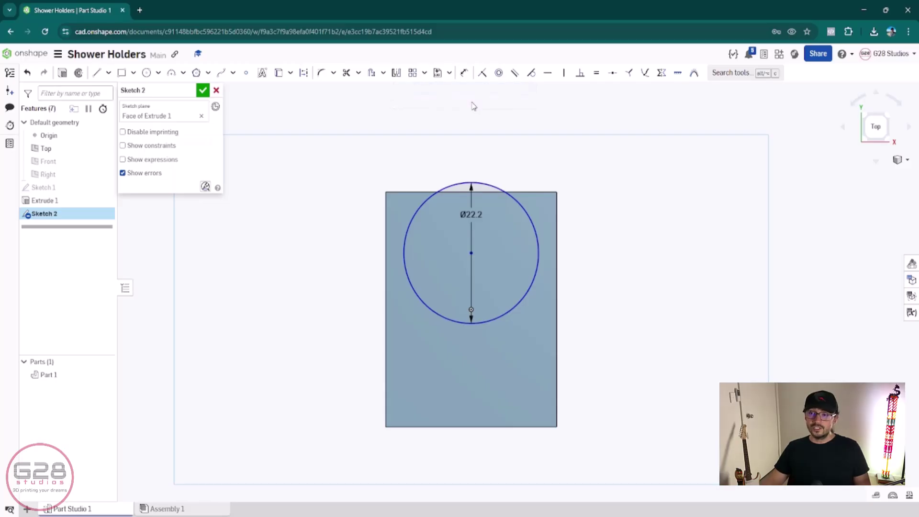
click(459, 427)
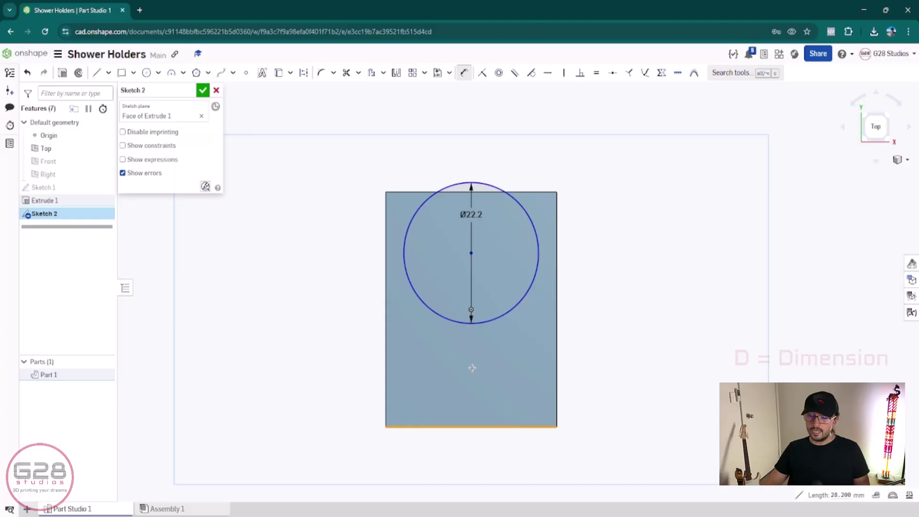
click(465, 323)
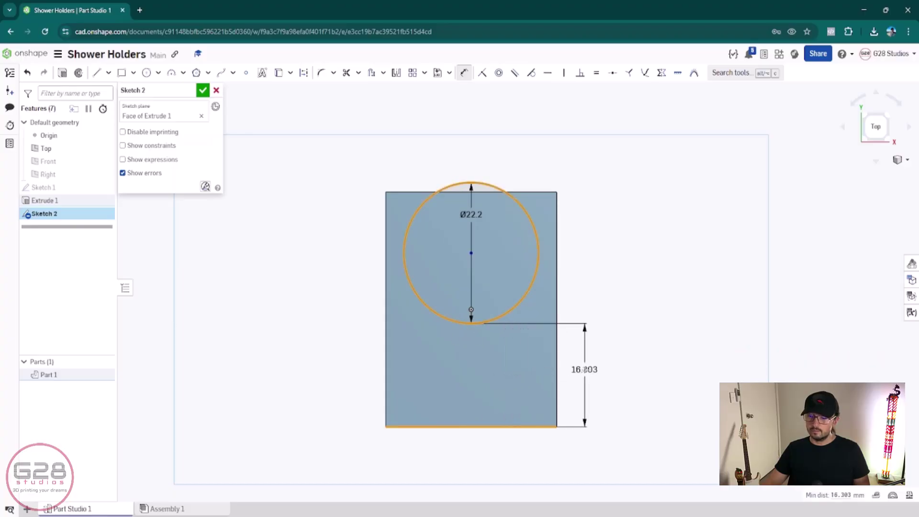
click(588, 373)
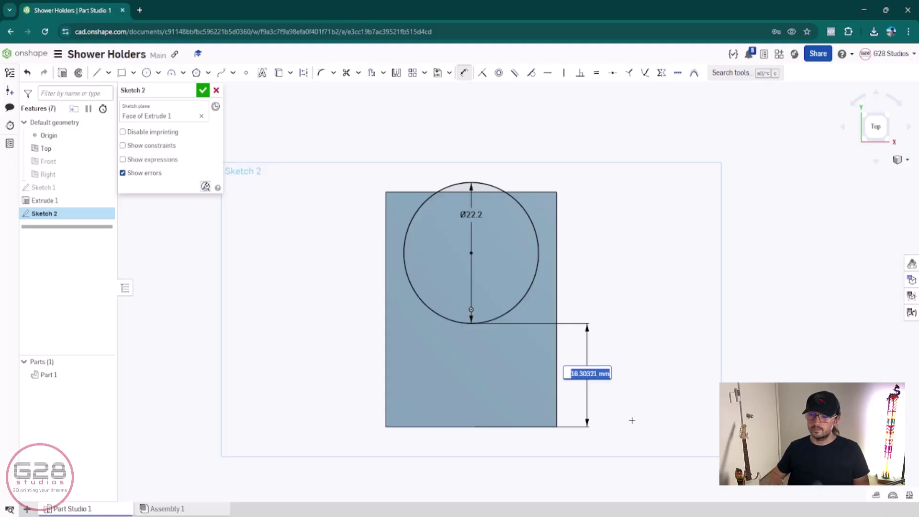
text(7)
key(Return)
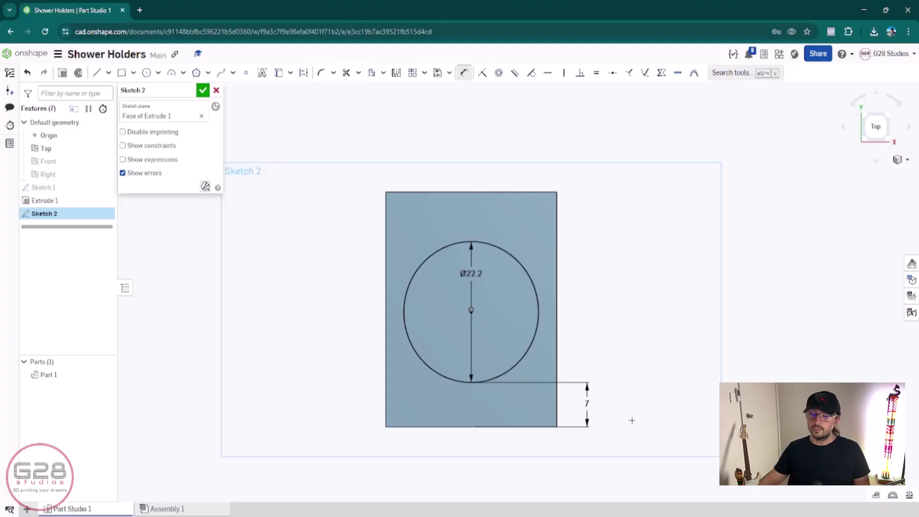
Step: Set the distance between the circle and the block's lower edge to 16.7 mm and finish the sketch
double_click(587, 404)
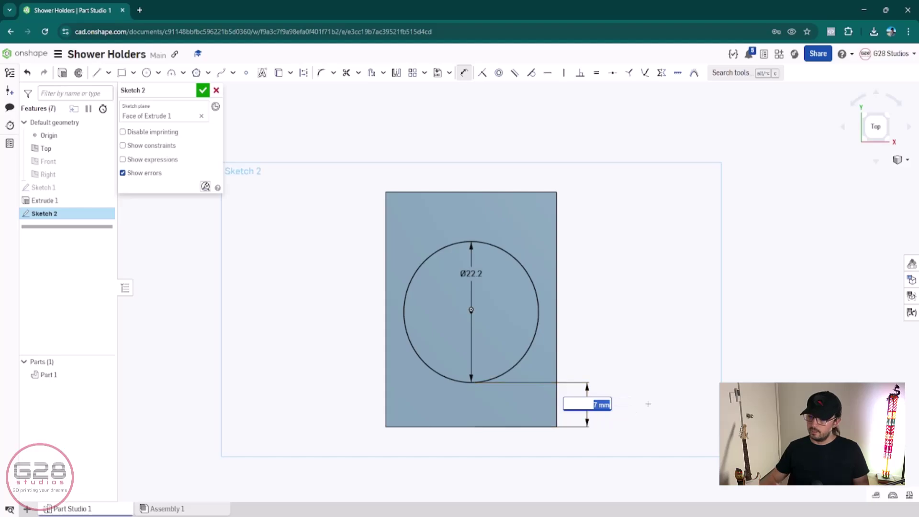
text(16.7)
key(Return)
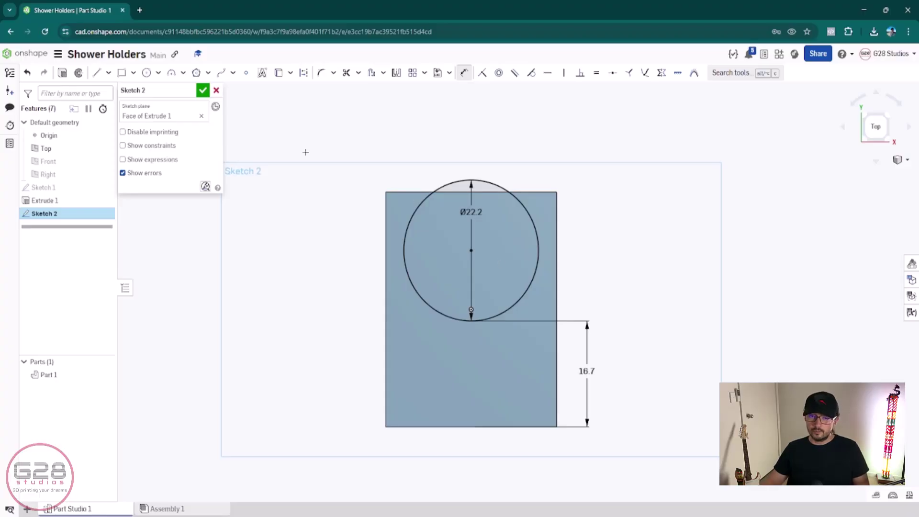
click(202, 92)
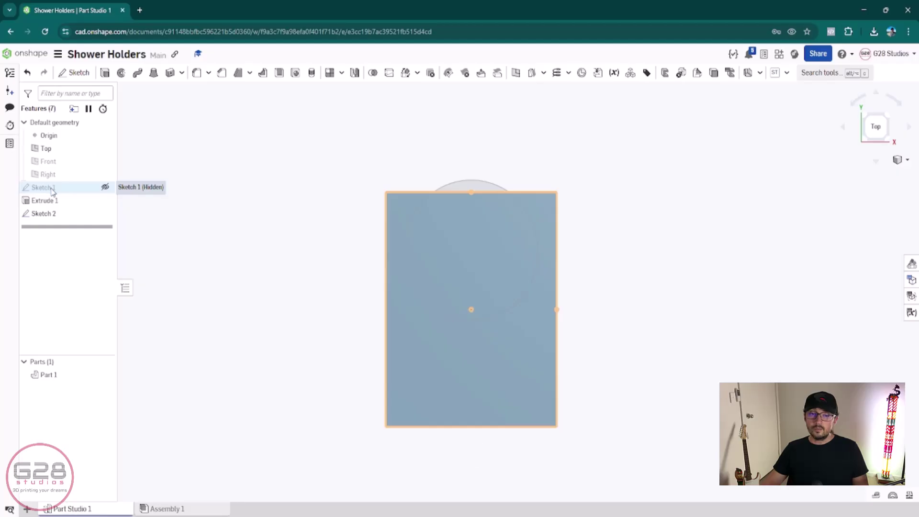
Step: Rename the first sketch, Sketch 1, as "Base - Rectangle"
click(53, 189)
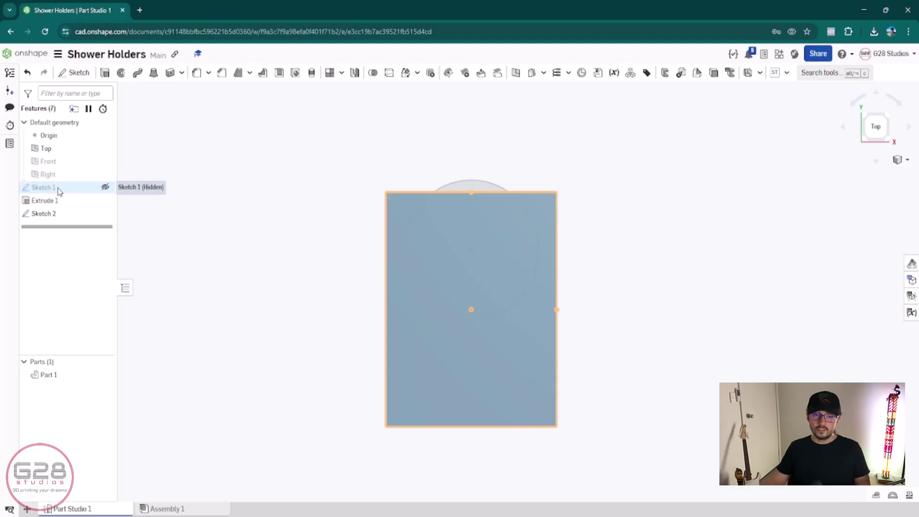
click(59, 191)
key(shift+n)
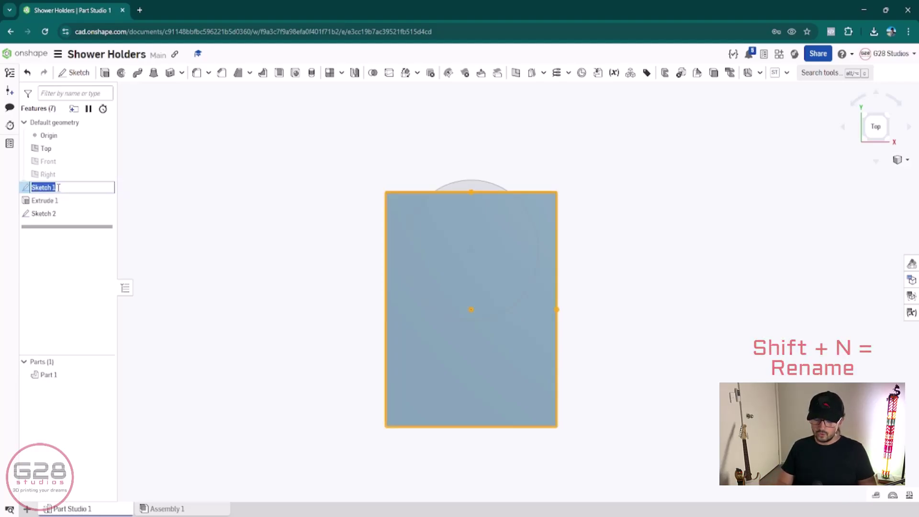
text(bASE)
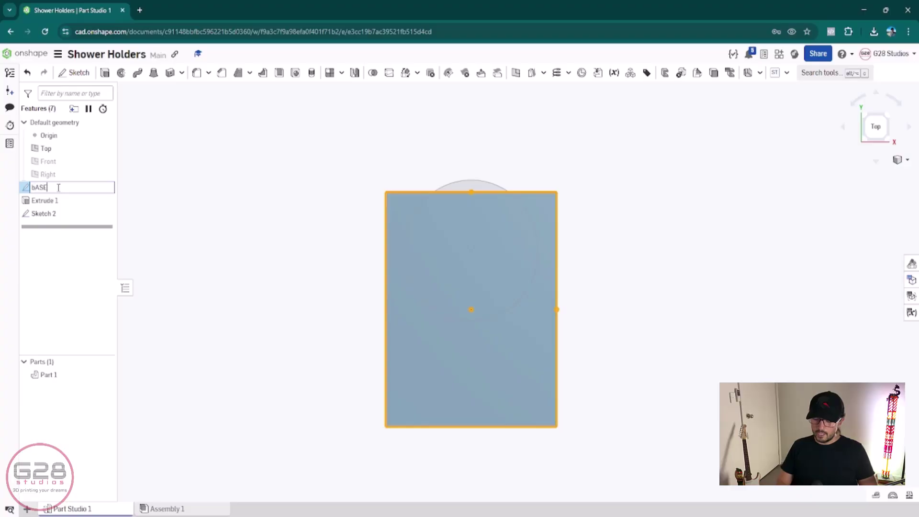
text( - rECTANGLE)
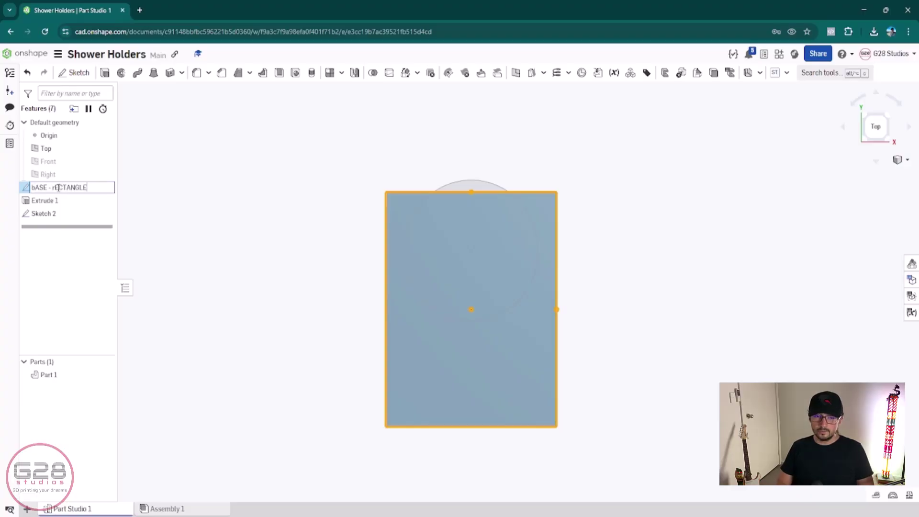
key(ctrl+a)
text(Base - )
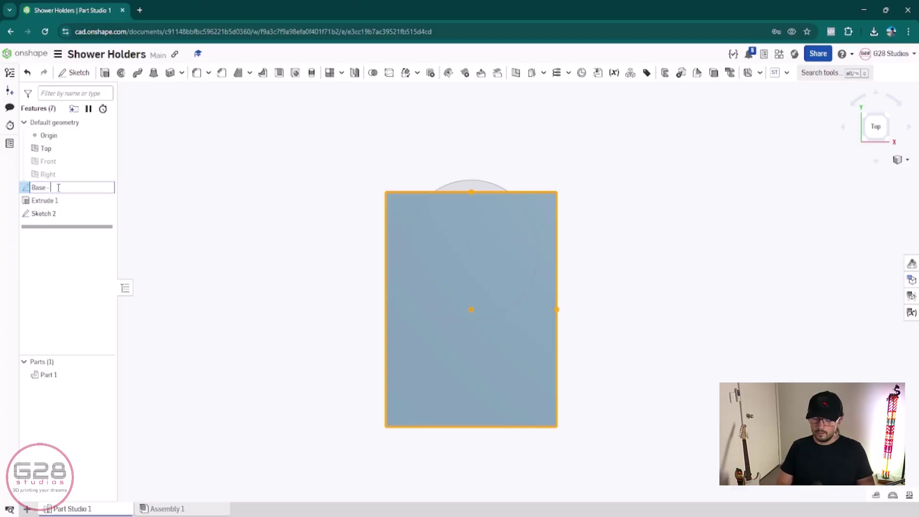
text(Rectangle)
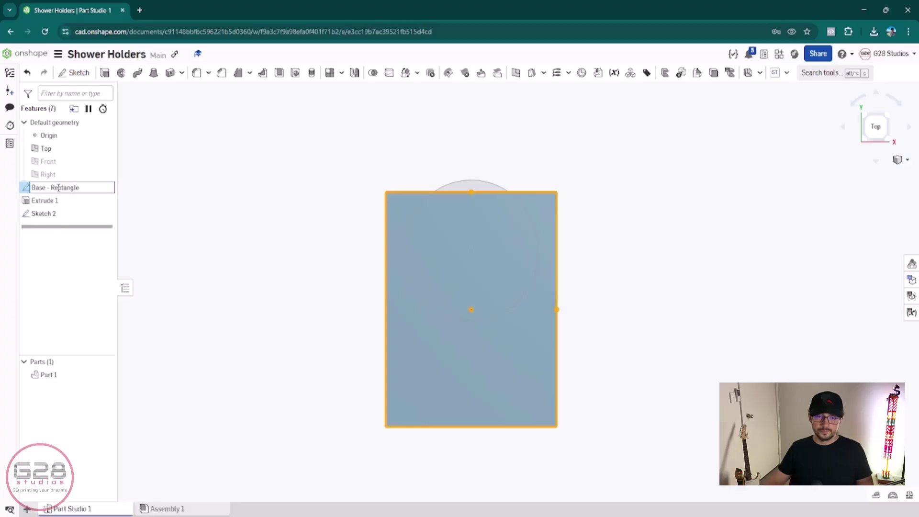
key(Return)
Step: Rename the Extrude 1 feature as "Extrude - Base Rectangle"
drag(54, 200, 205, 214)
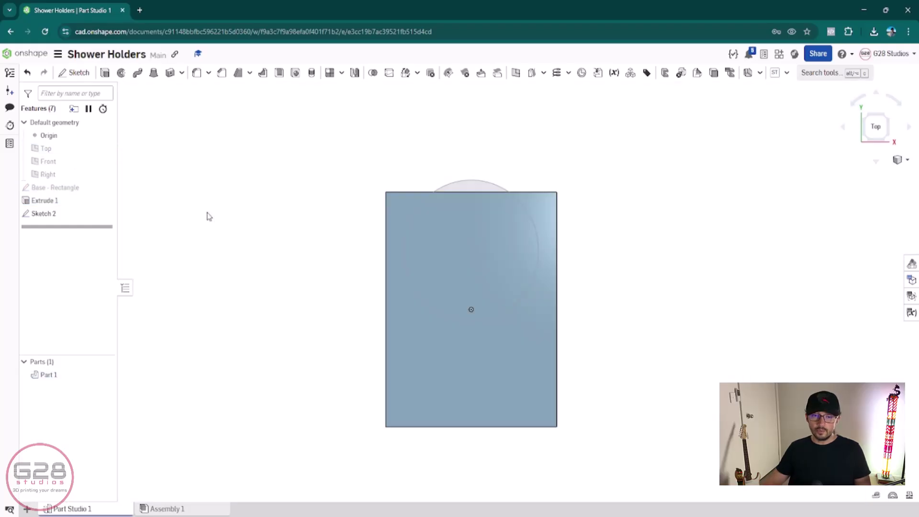
click(56, 203)
key(F2)
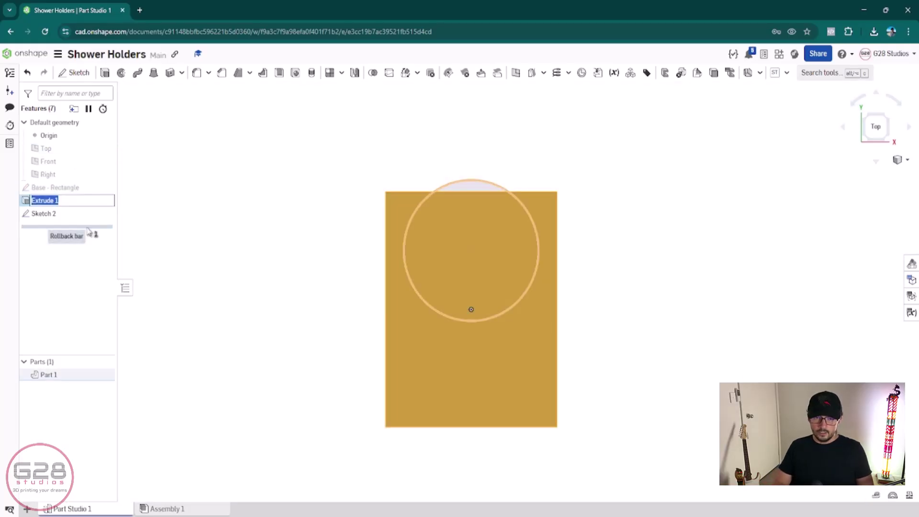
text(Extrude)
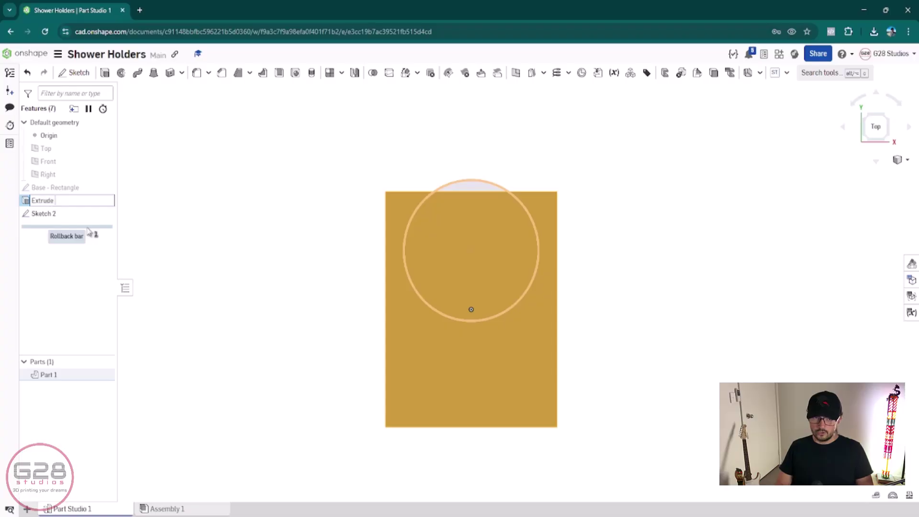
text( - Base Rectangle)
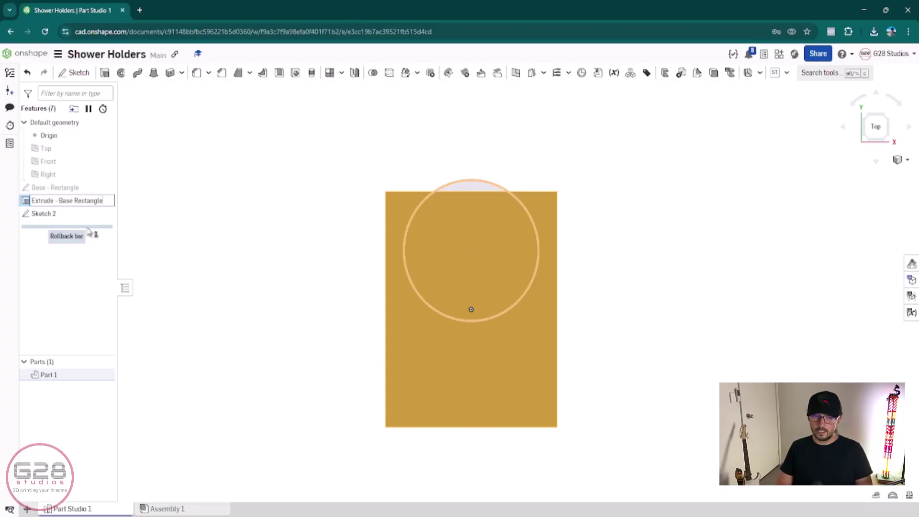
key(Return)
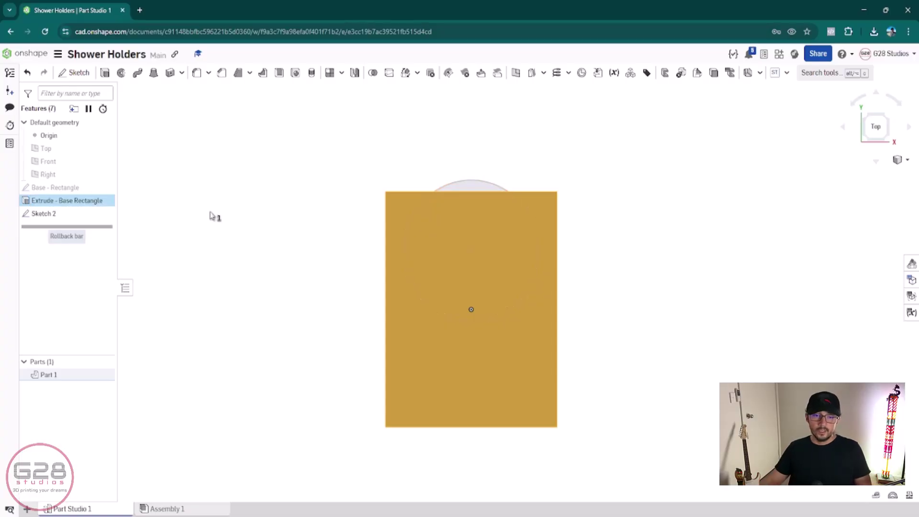
Step: Rename the circle sketch, Sketch 2, as "Hole - 22.2mm"
click(53, 215)
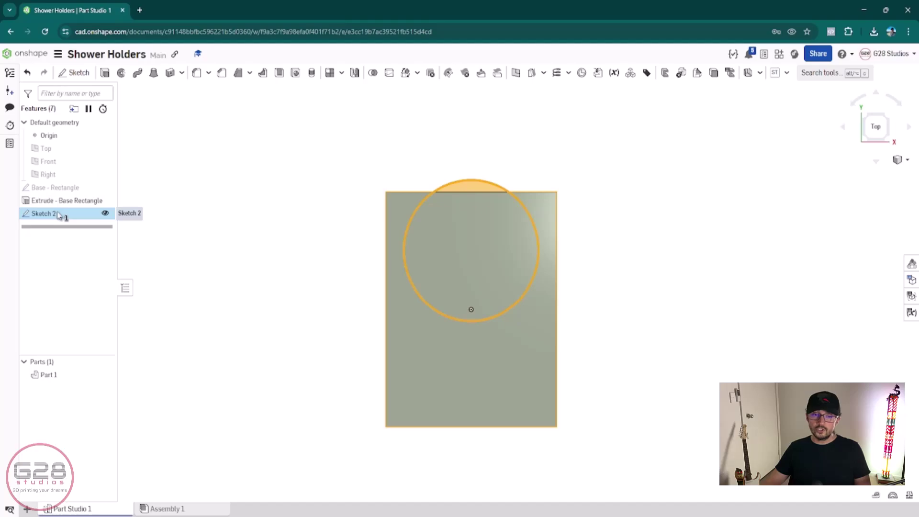
click(58, 216)
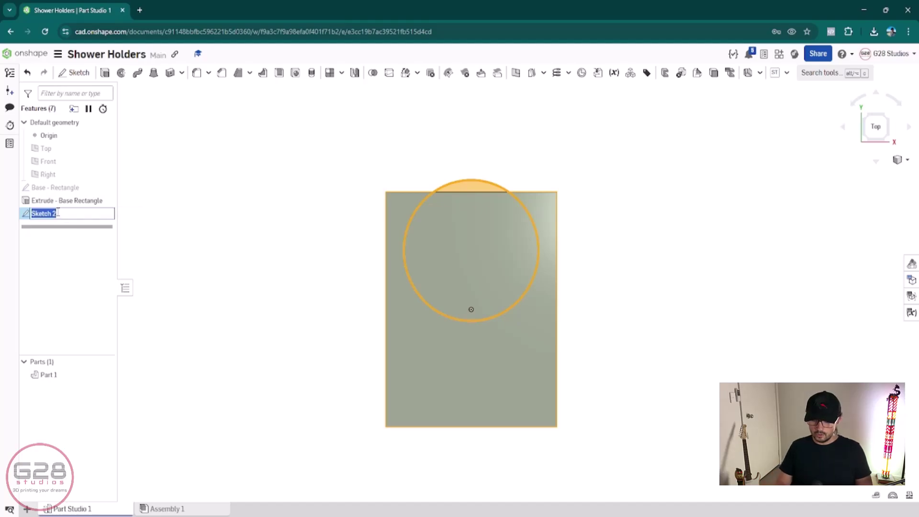
text(H)
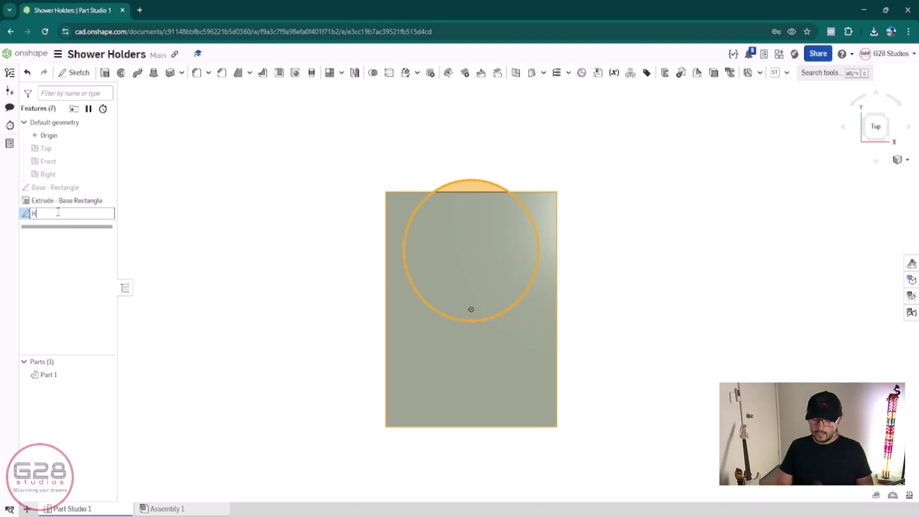
text(ole - 22.2)
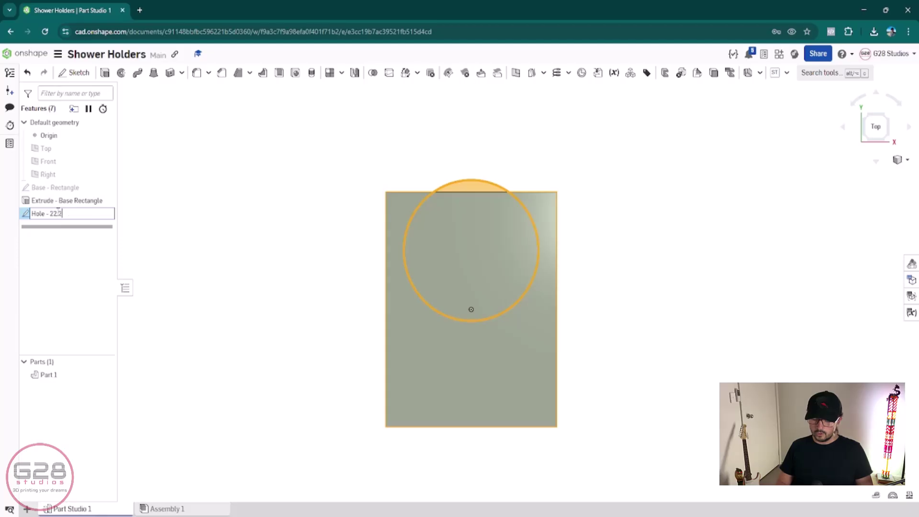
text(mm)
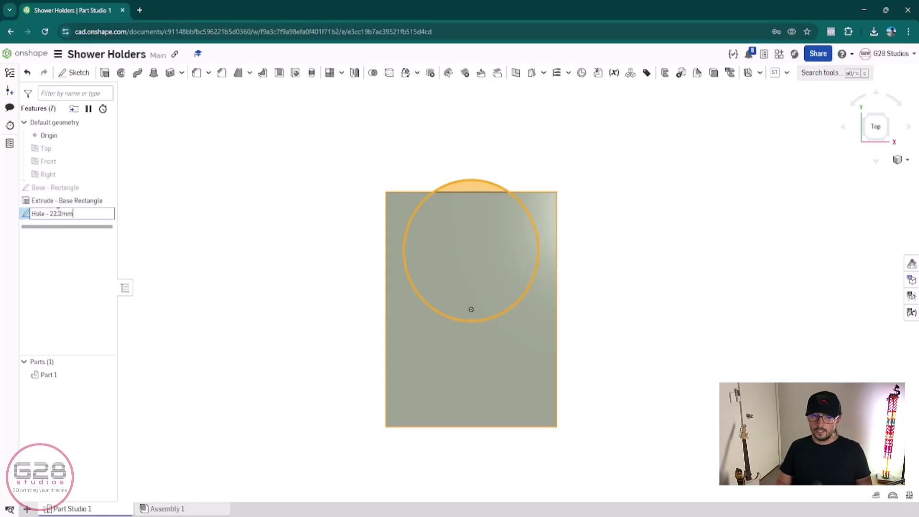
key(Return)
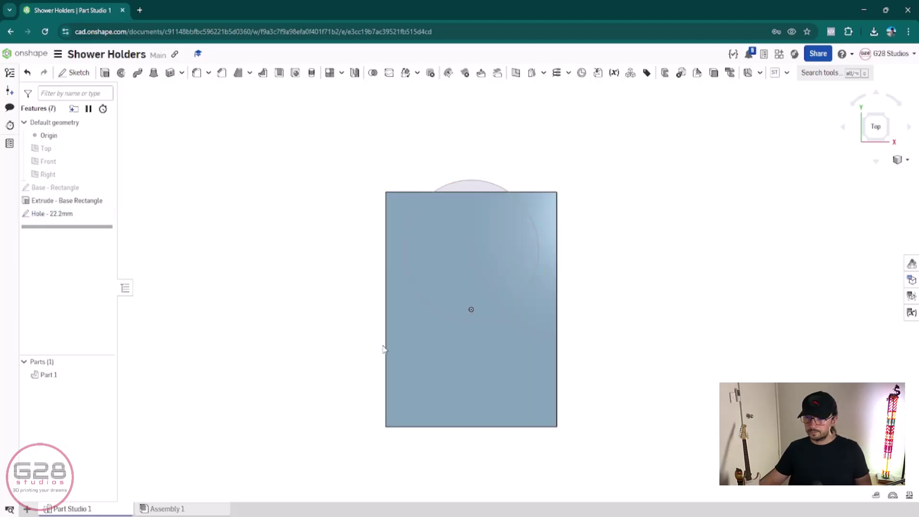
Step: Start a sketch on the block's bottom face and draw a circle about 17.2 mm in diameter, centred vertically in line with the origin, toward the hole
right_drag(501, 362, 383, 203)
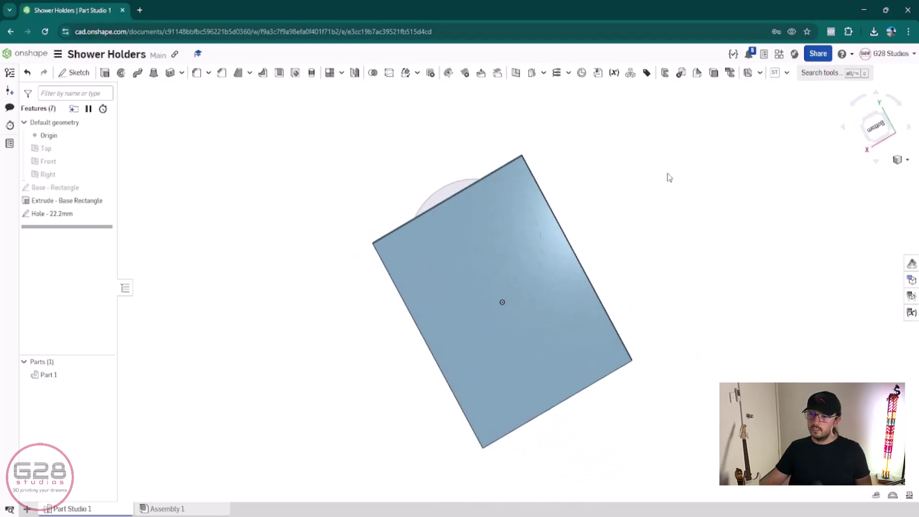
click(880, 136)
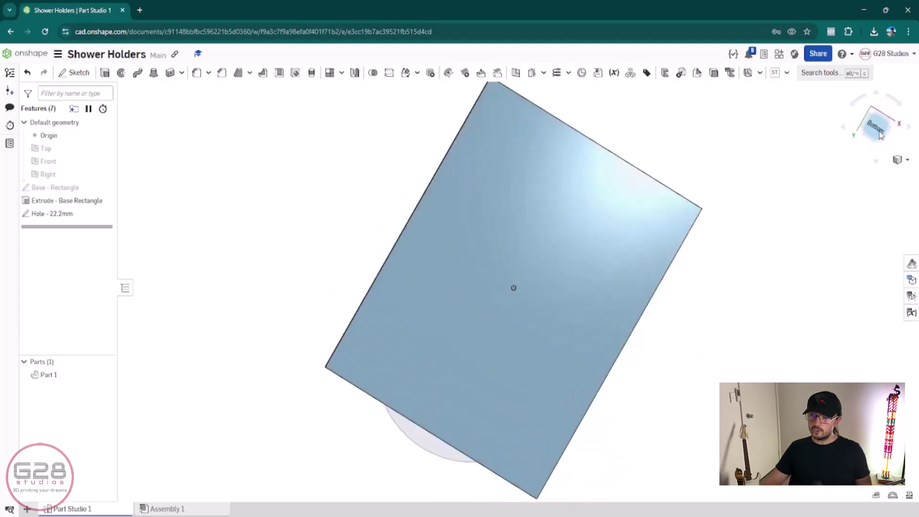
middle_drag(599, 298, 561, 286)
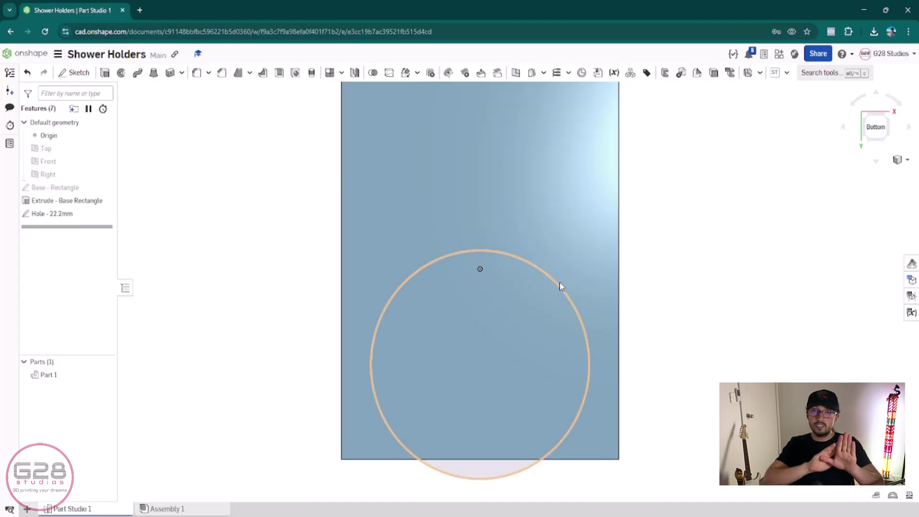
scroll(553, 286, down, 2)
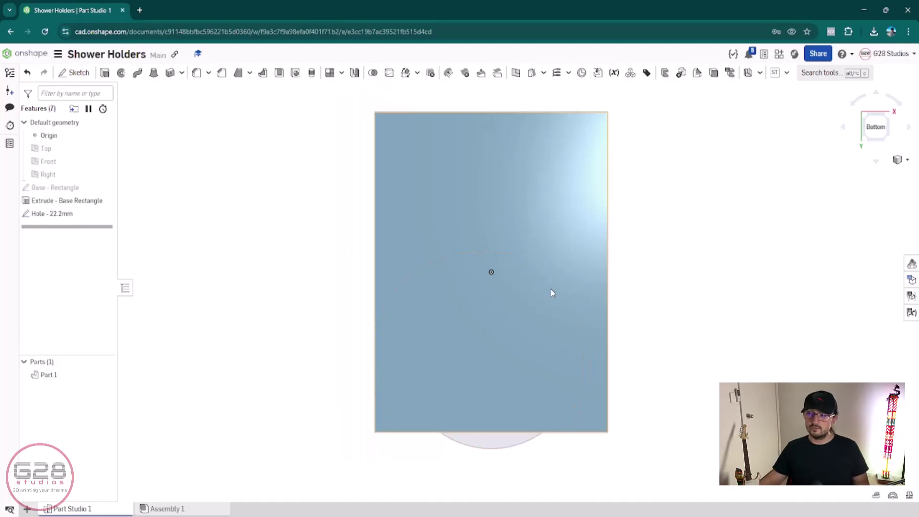
click(875, 127)
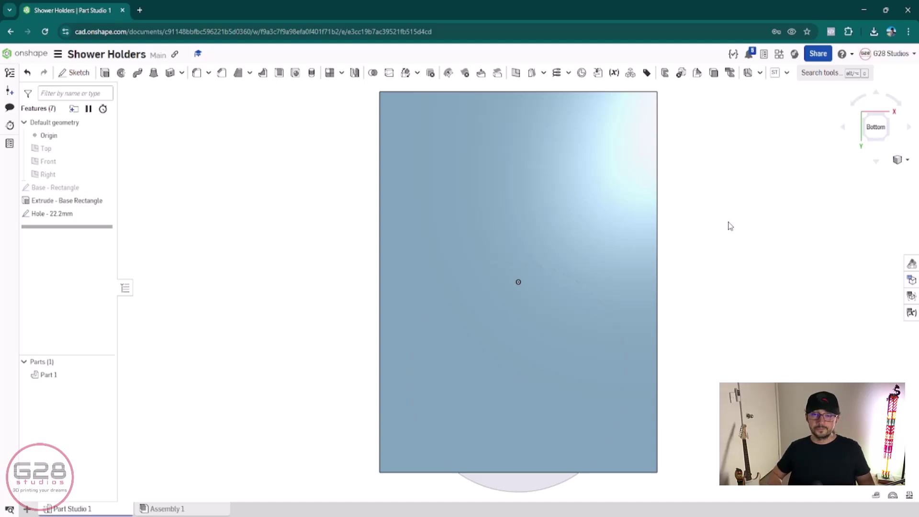
click(520, 200)
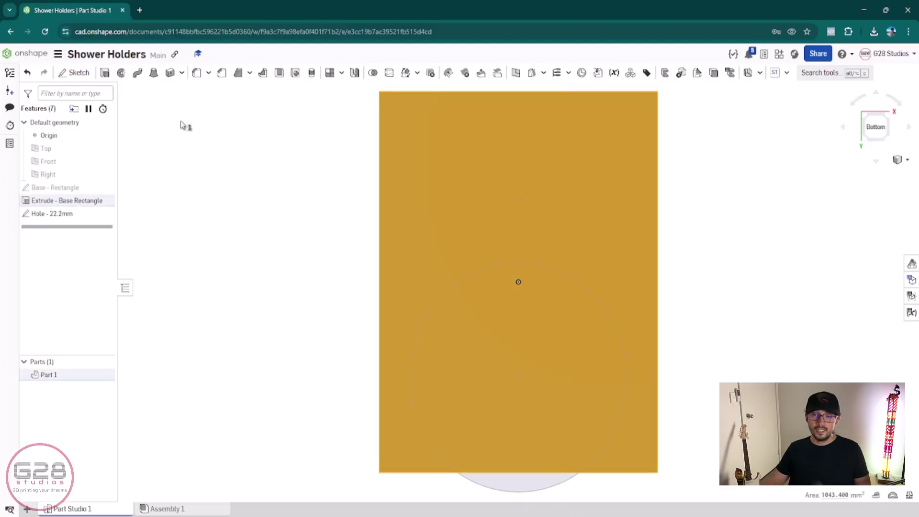
click(71, 73)
click(149, 77)
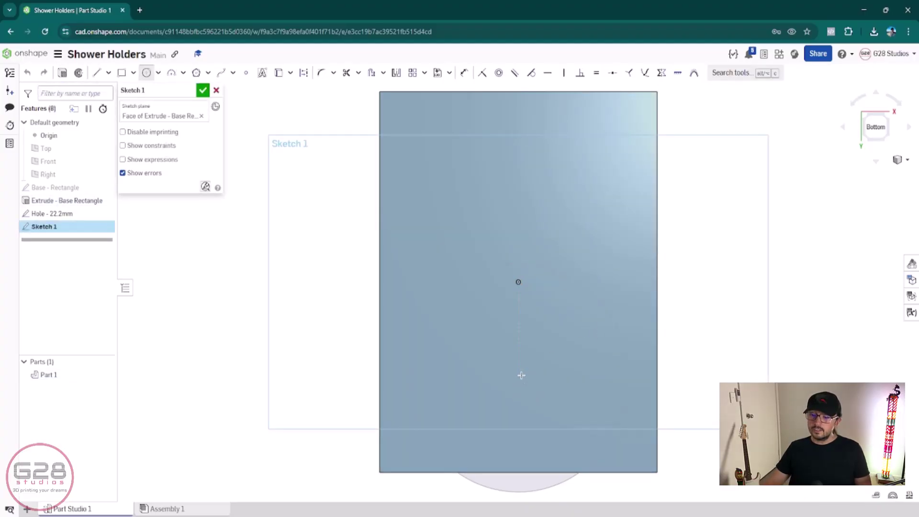
scroll(519, 379, up, 3)
middle_drag(531, 389, 484, 324)
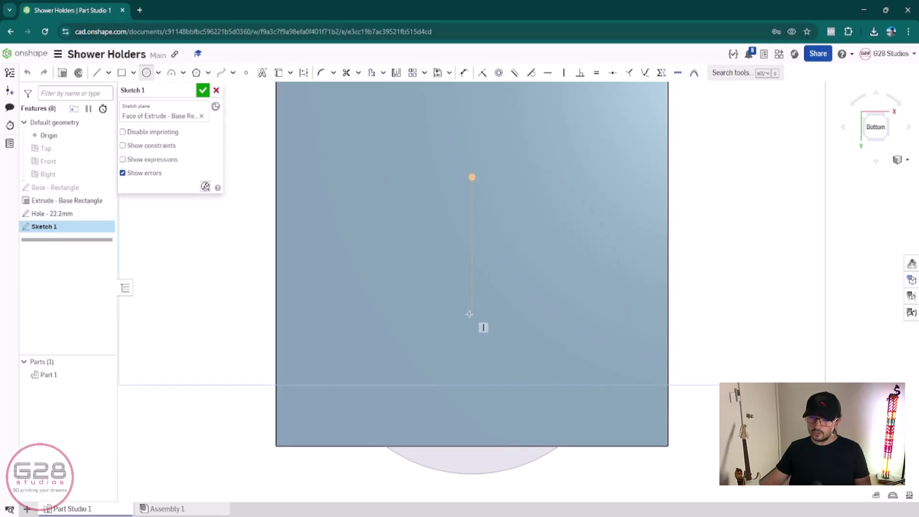
click(473, 246)
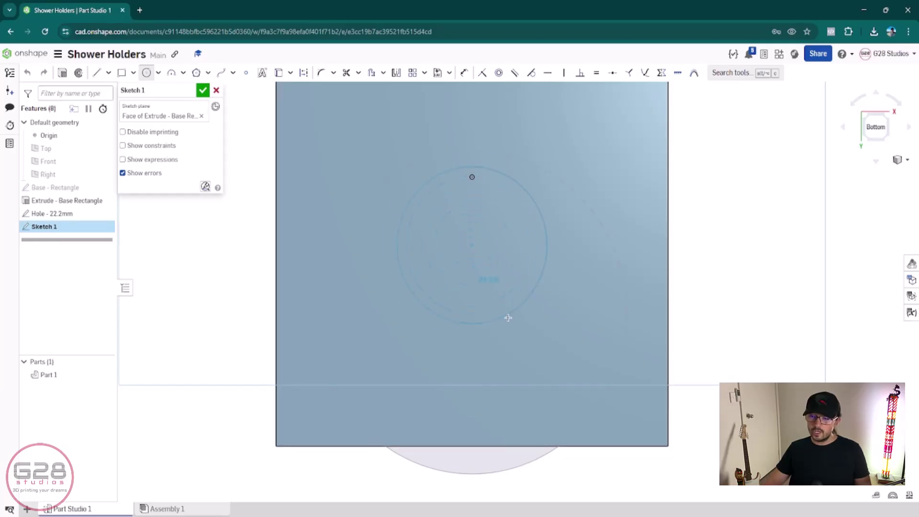
click(528, 356)
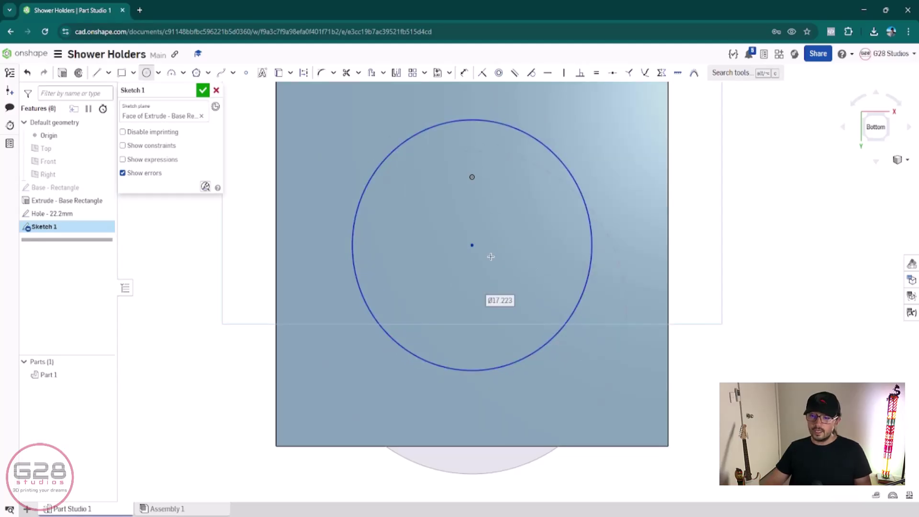
key(Escape)
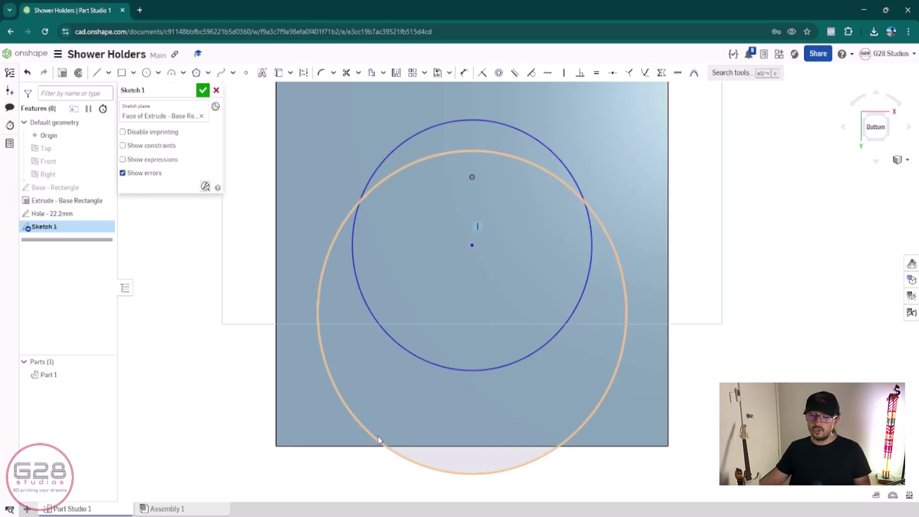
key(d)
click(472, 246)
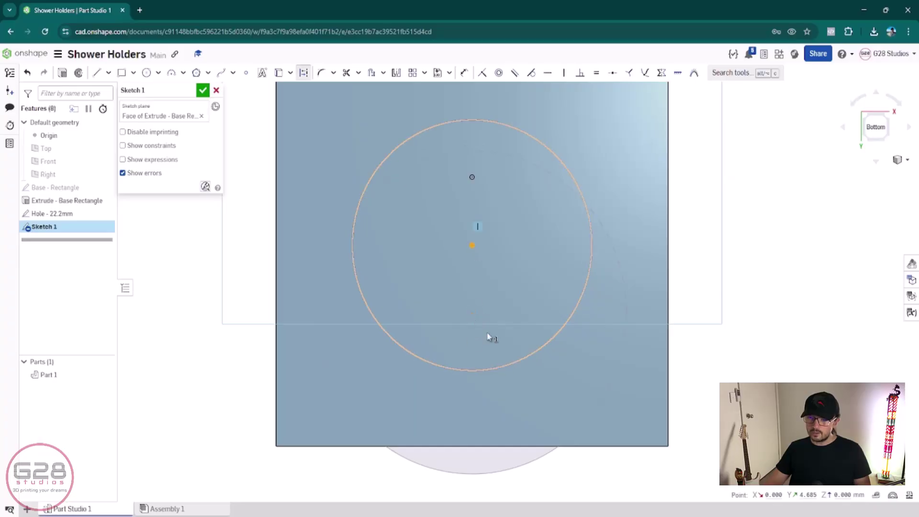
click(638, 426)
key(Escape)
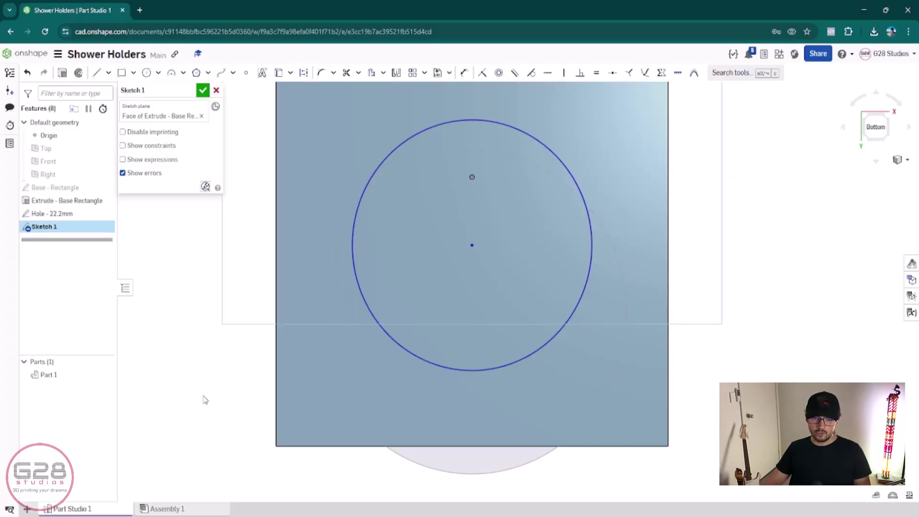
right_click(48, 376)
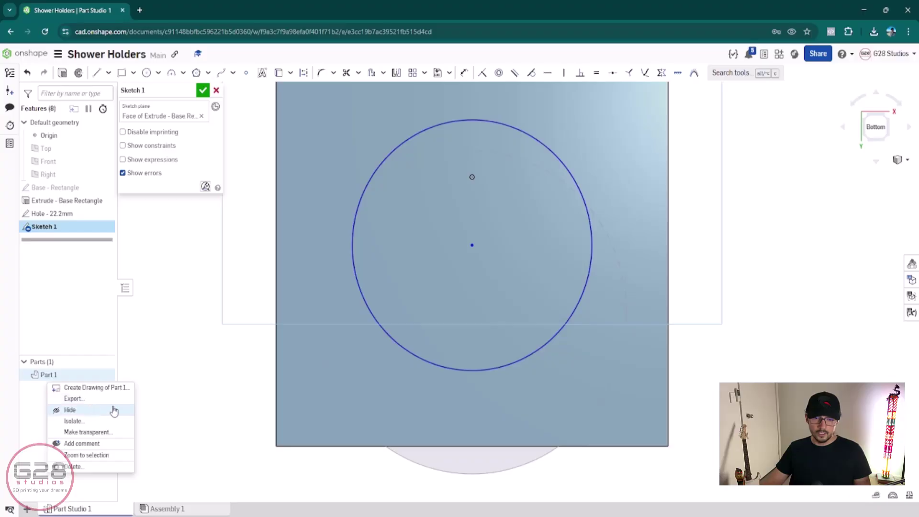
click(45, 375)
right_click(52, 376)
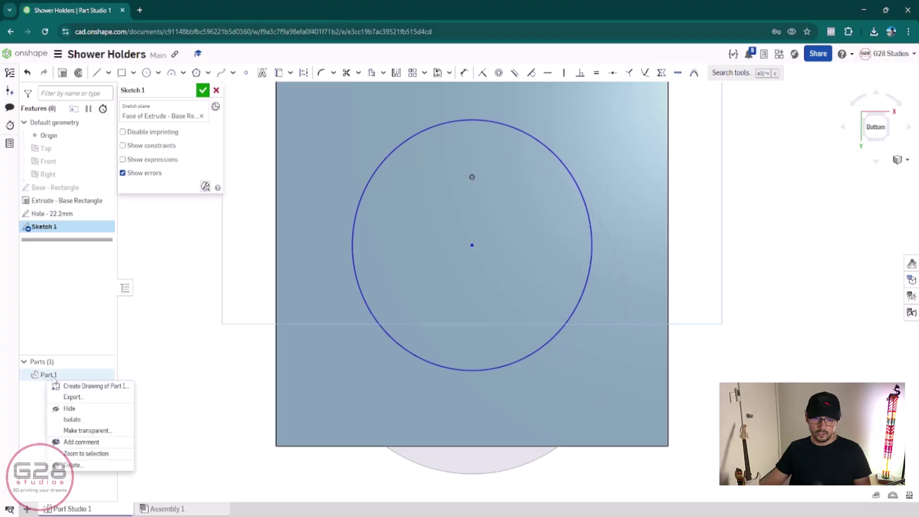
click(203, 430)
Step: Finish the bottom-face sketch and change the appearance colour of Part 1 to purple #981FAC
click(203, 90)
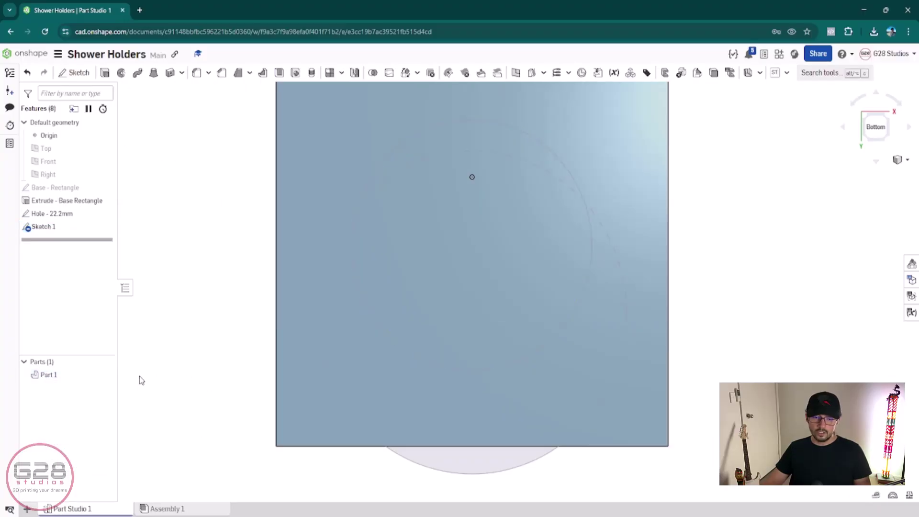
right_click(48, 376)
click(82, 255)
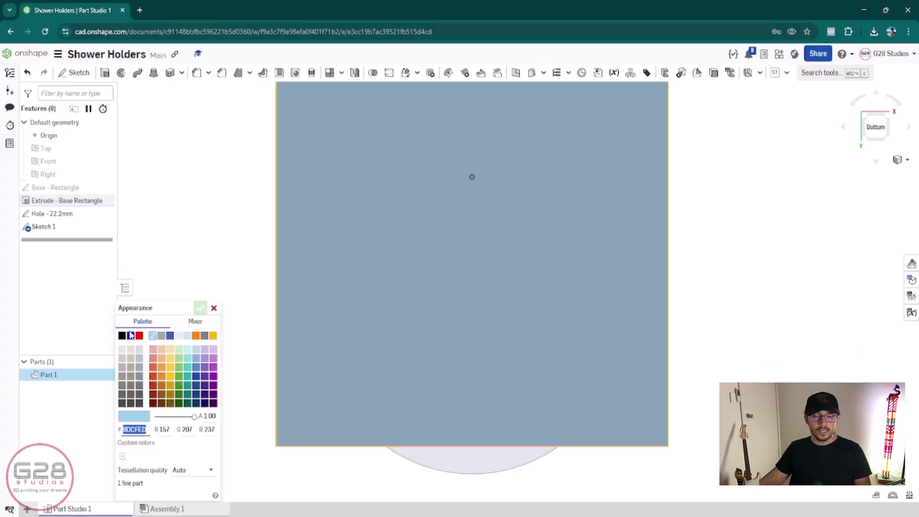
click(169, 335)
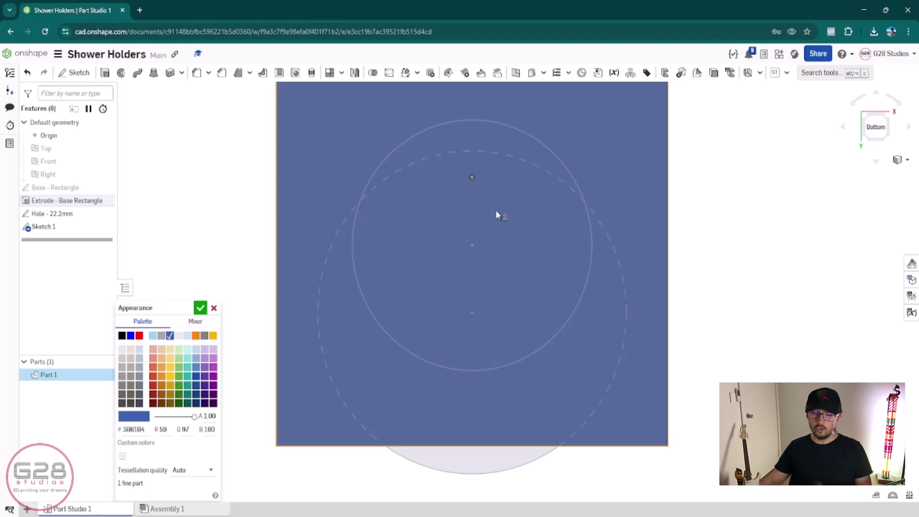
click(205, 335)
click(213, 335)
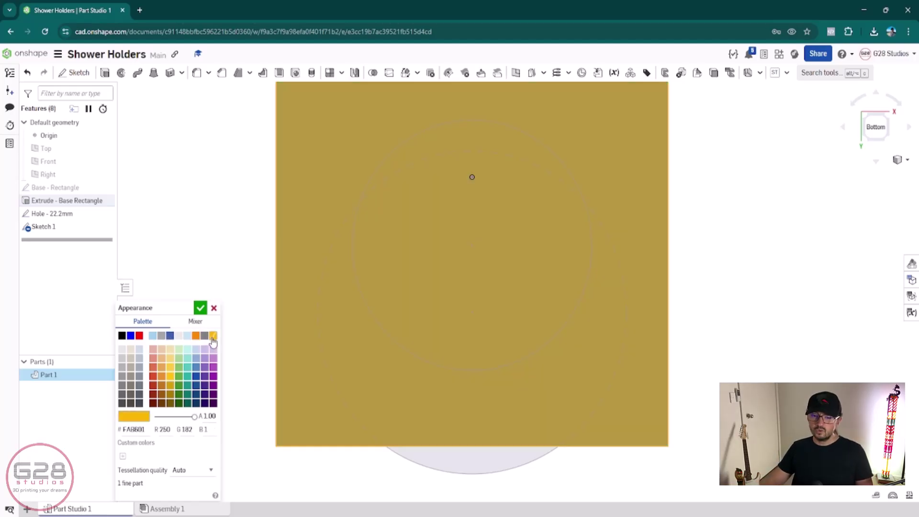
click(212, 349)
click(213, 358)
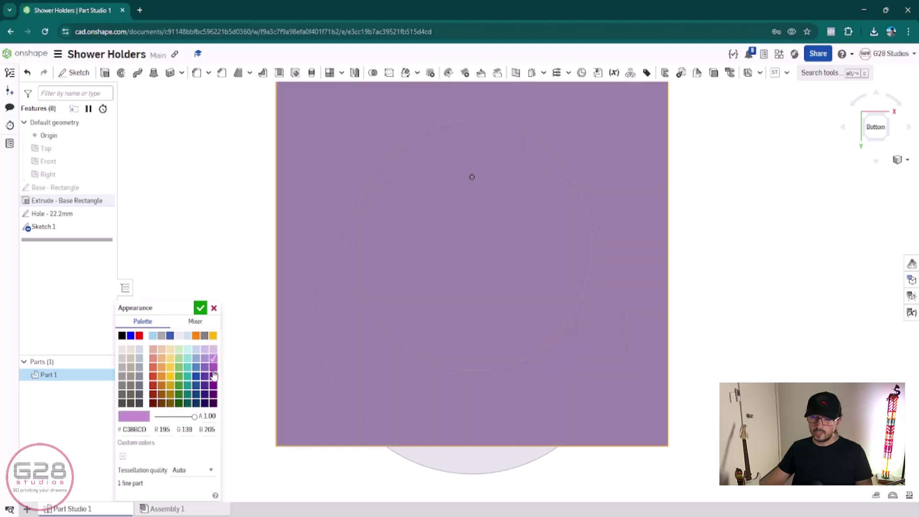
click(213, 367)
click(213, 376)
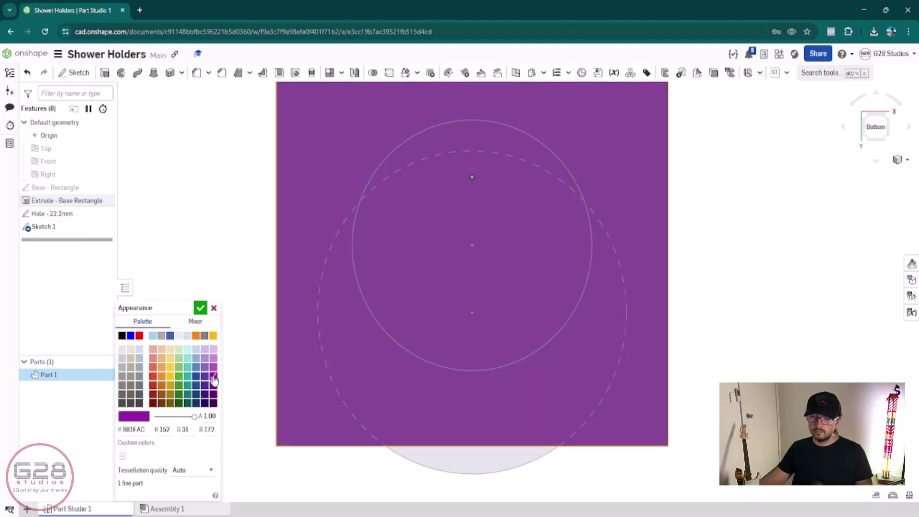
click(200, 307)
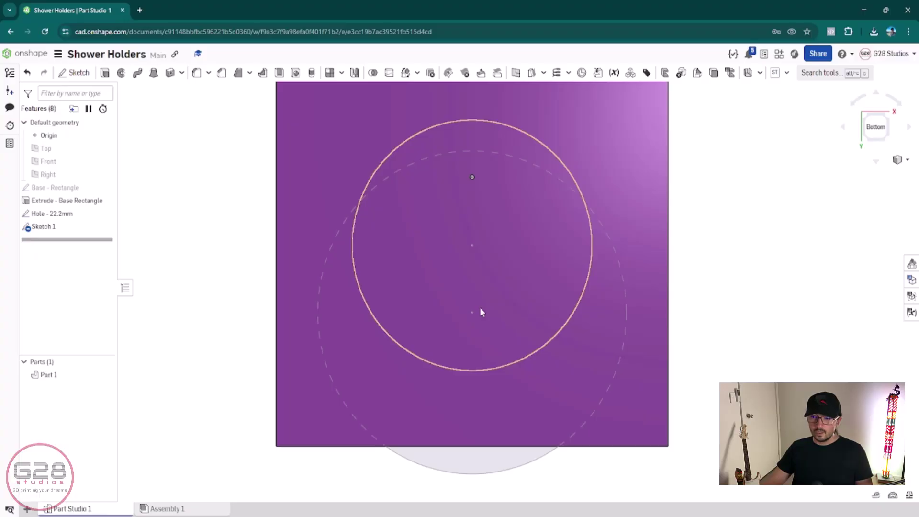
Step: Rename the bottom-face circle sketch, Sketch 1, as "Hole - 21.2mm"
click(50, 228)
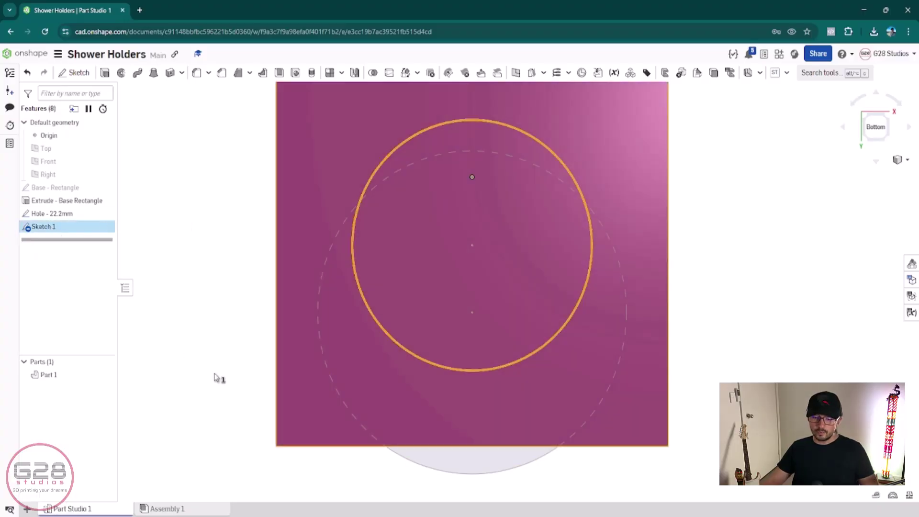
key(F2)
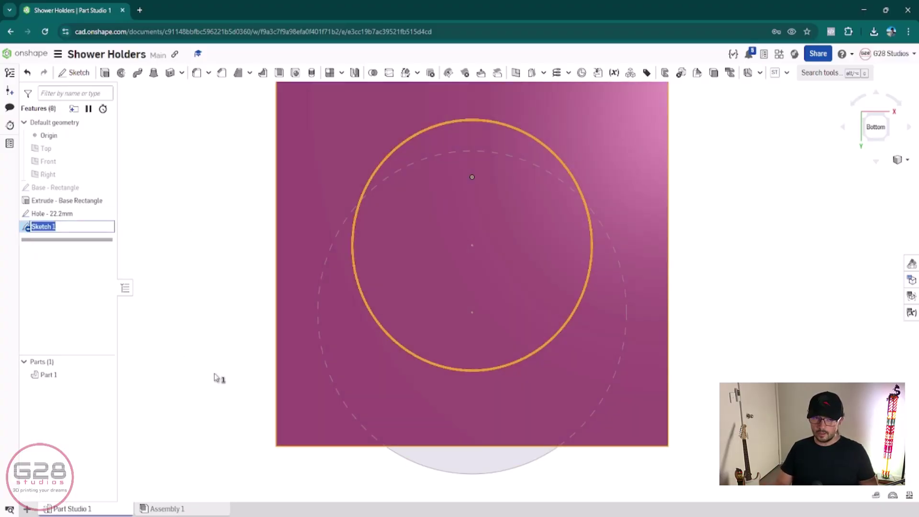
text(Hole - 21.2mm)
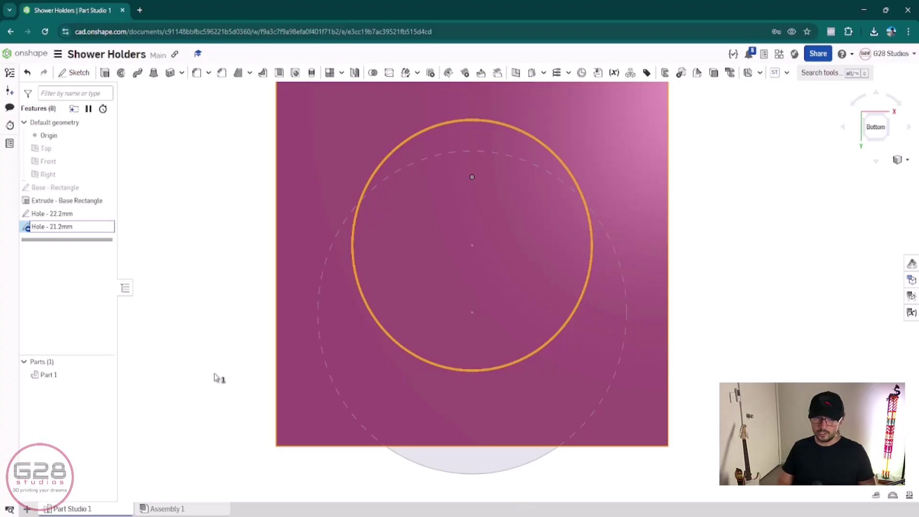
key(Return)
Step: Reopen the Hole - 21.2mm sketch and make its circle's centre coincident with the centre of the 22.2 mm hole circle
double_click(87, 228)
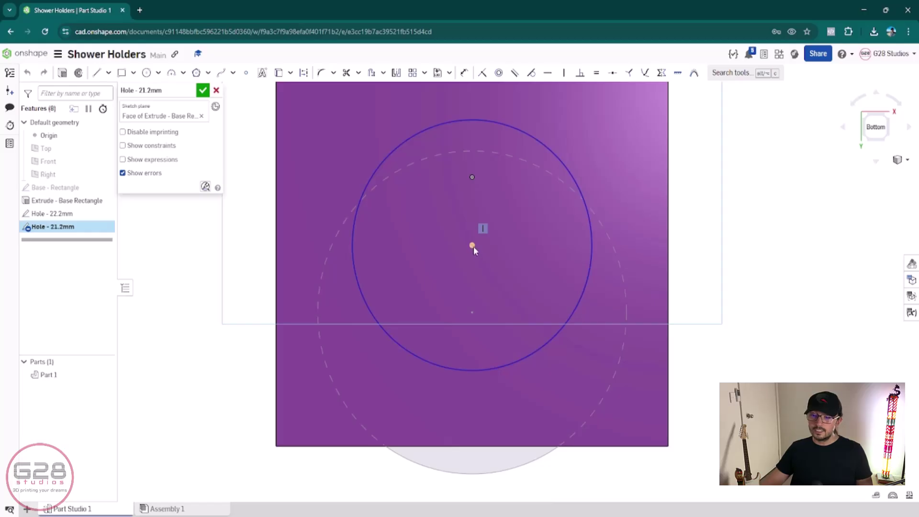
click(472, 245)
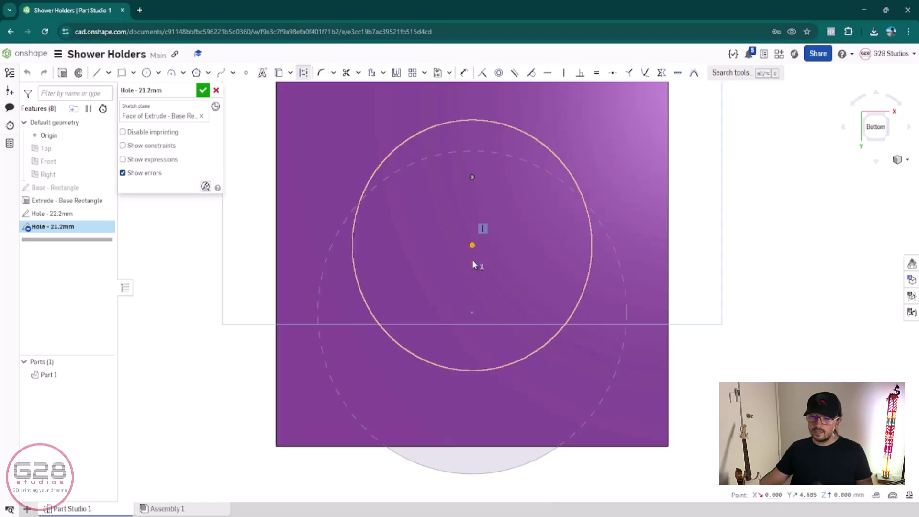
click(472, 314)
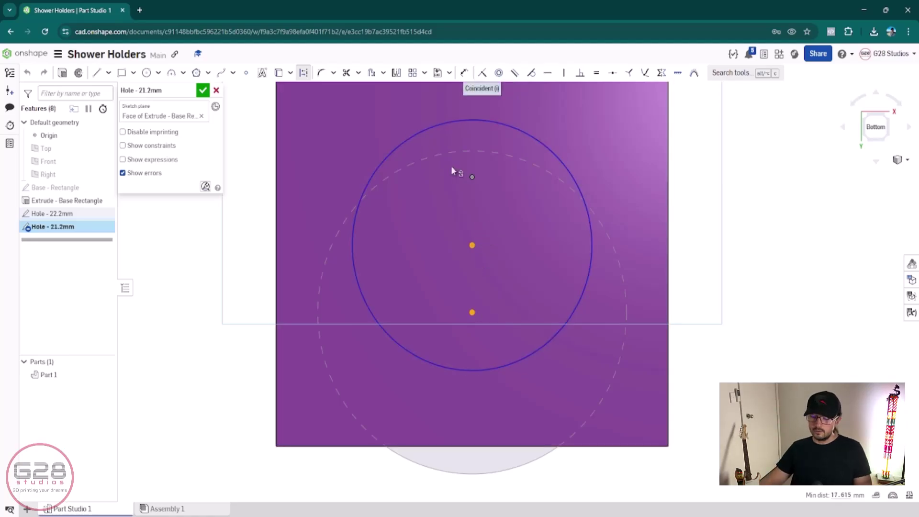
key(i)
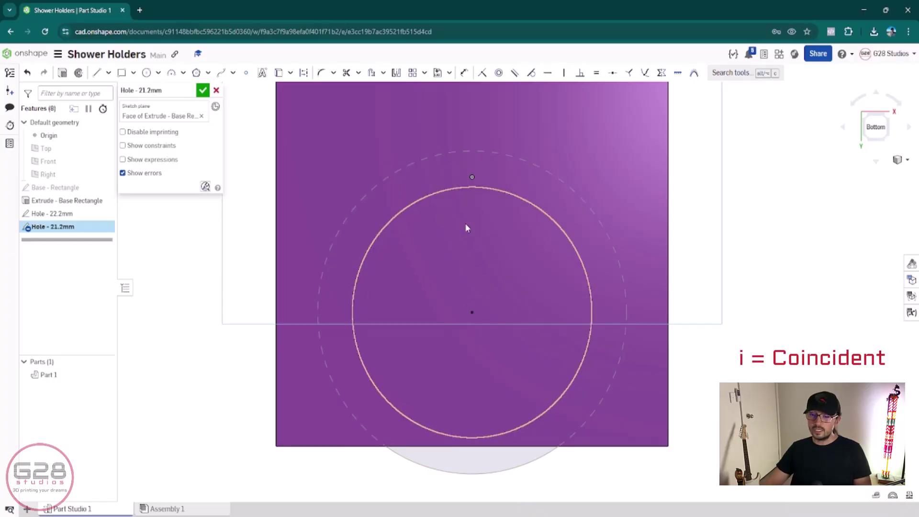
click(405, 168)
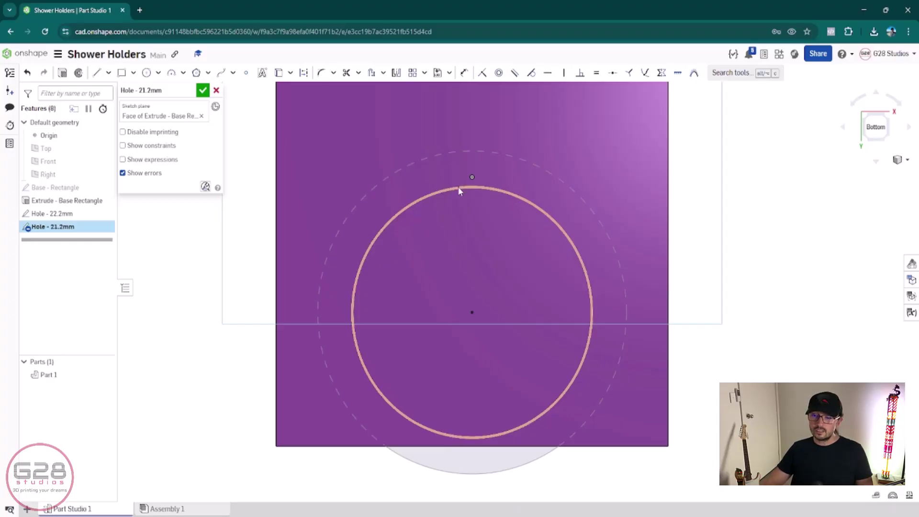
Step: Dimension the circle's diameter as 21.2 mm and finish the Hole - 21.2mm sketch
key(u)
click(586, 351)
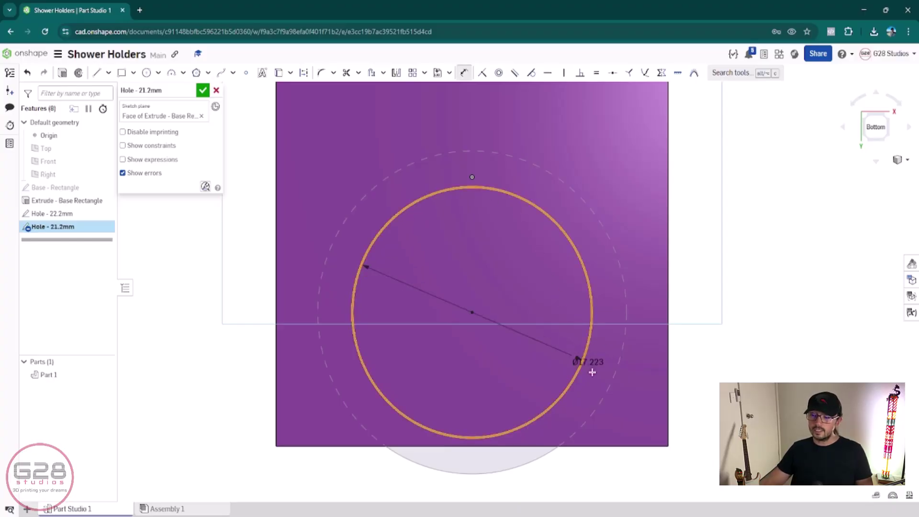
click(491, 348)
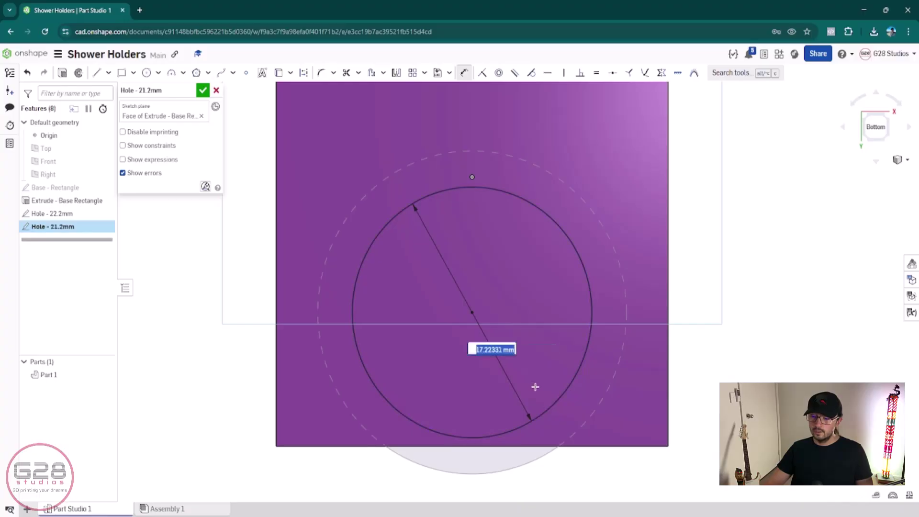
text(21)
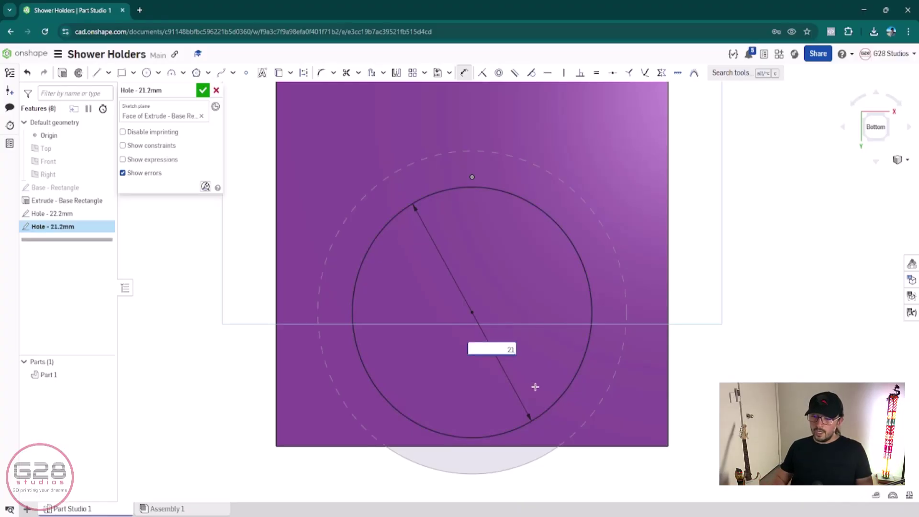
text(.2)
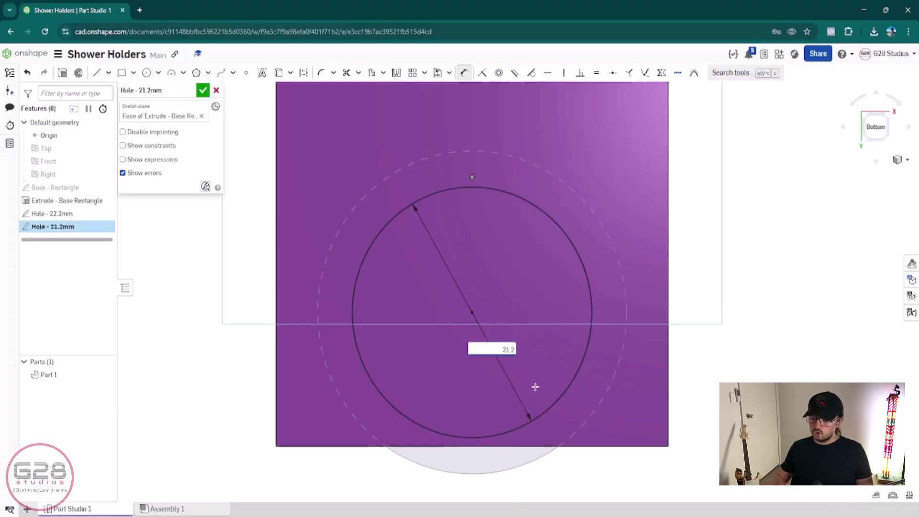
key(Return)
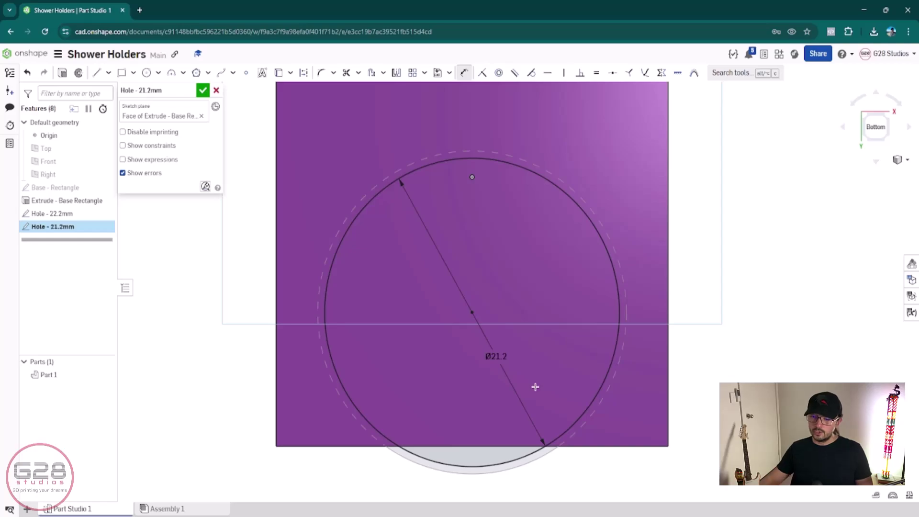
click(203, 91)
Step: Cut a tapered hole through Part 1 with a solid Loft in Remove mode, using the Hole - 21.2mm and Hole - 22.2mm circles as profiles
right_drag(440, 394, 545, 222)
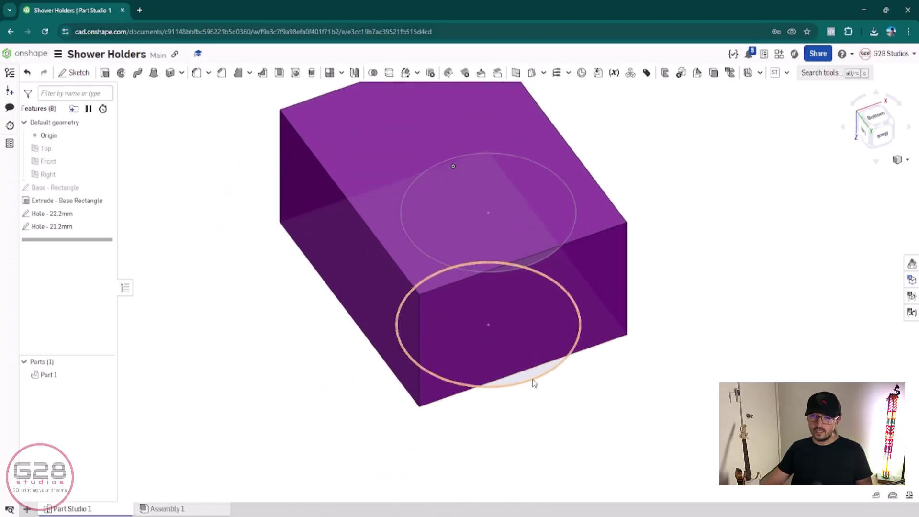
key(f)
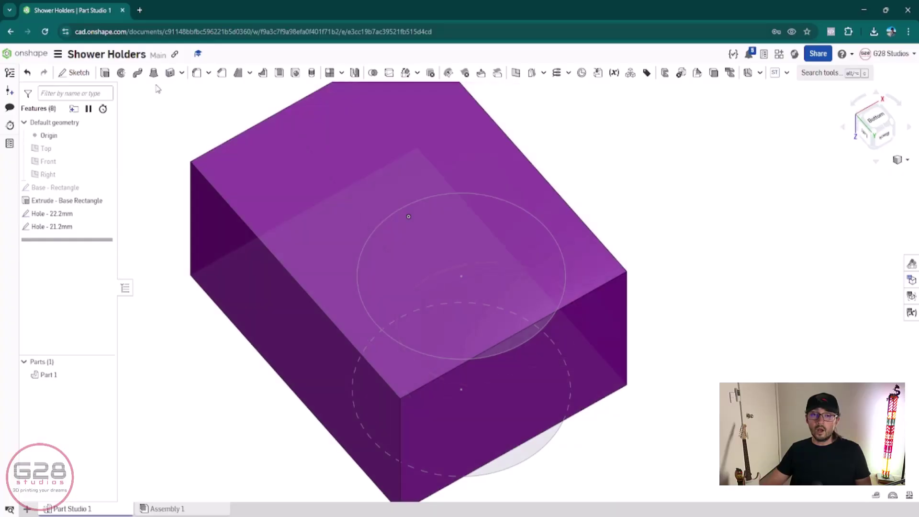
click(154, 73)
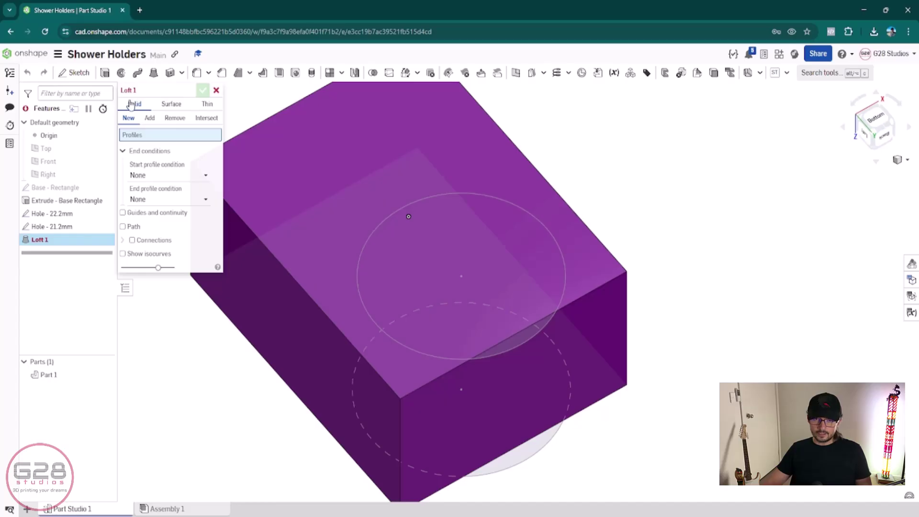
click(175, 118)
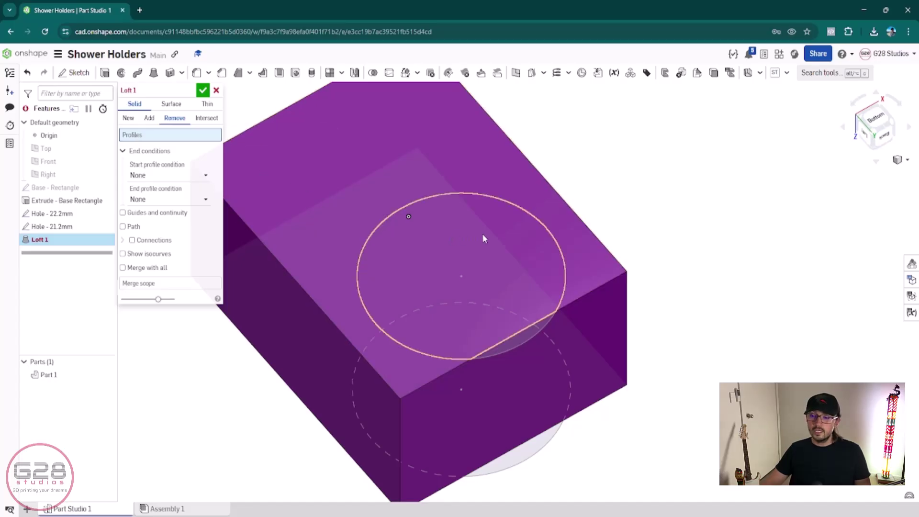
click(491, 263)
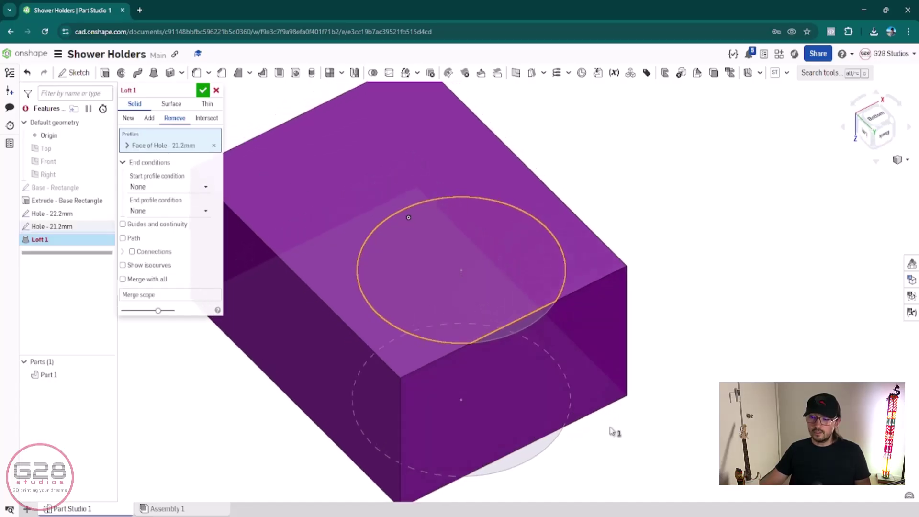
right_drag(613, 430, 593, 344)
click(499, 333)
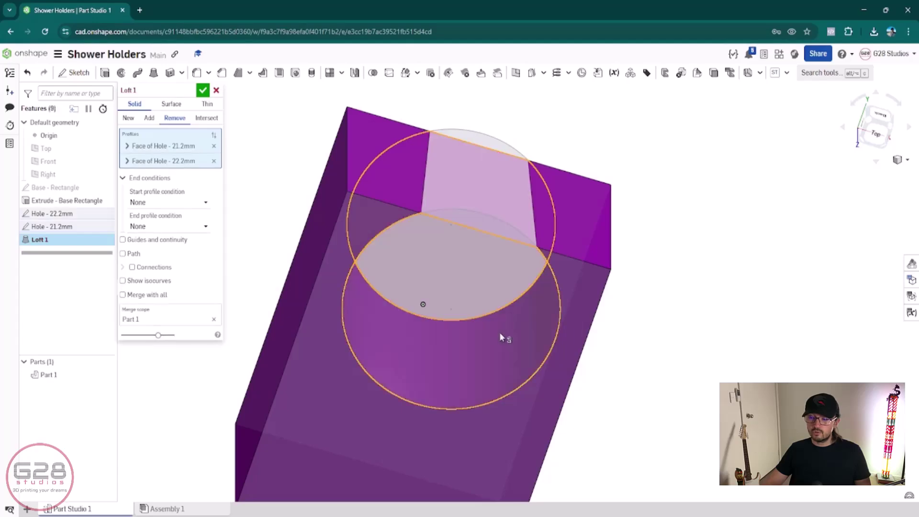
right_drag(586, 209, 653, 384)
key(shift+6)
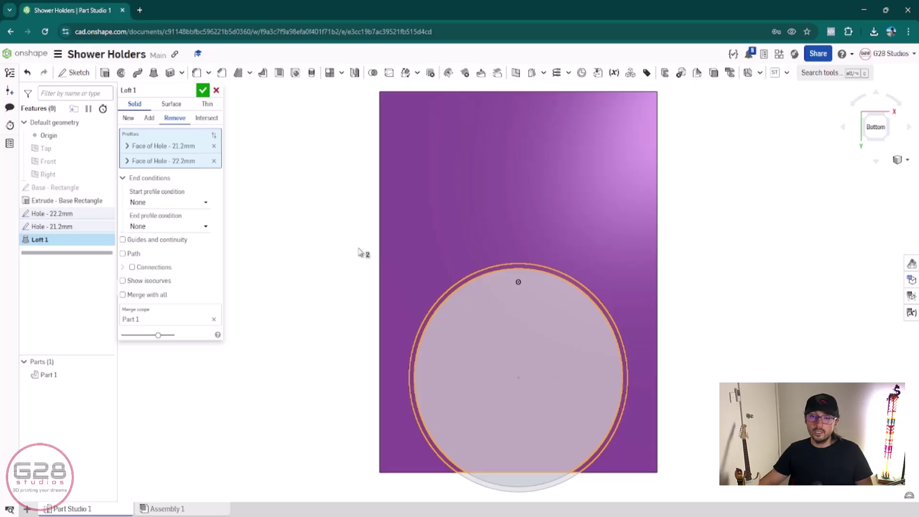
click(202, 90)
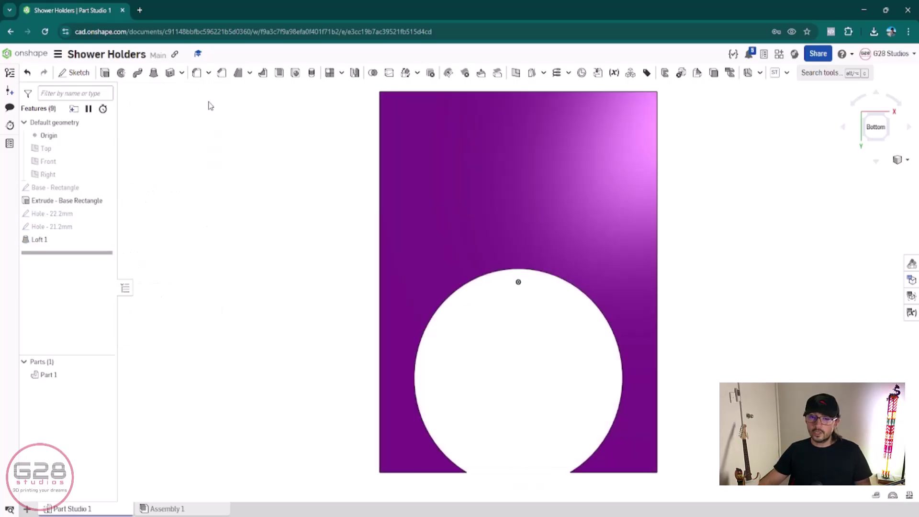
middle_drag(480, 344, 432, 366)
scroll(425, 355, down, 3)
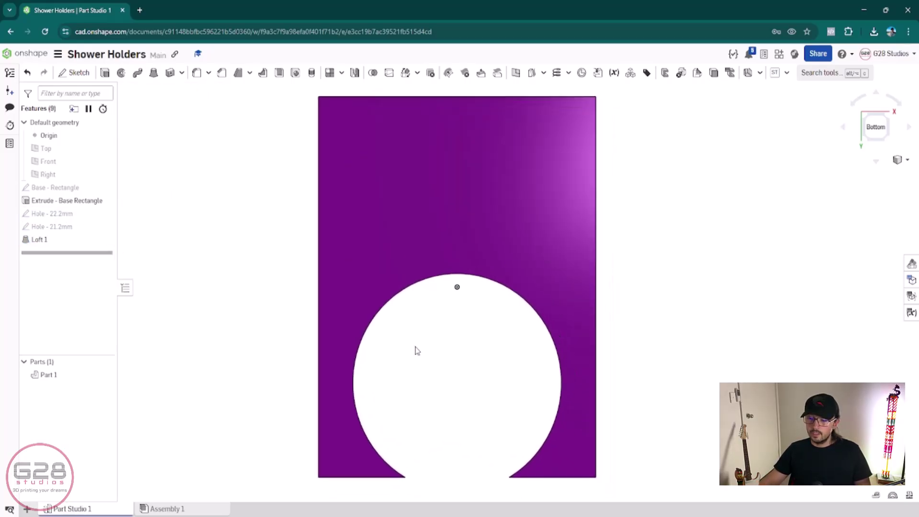
right_drag(417, 349, 435, 182)
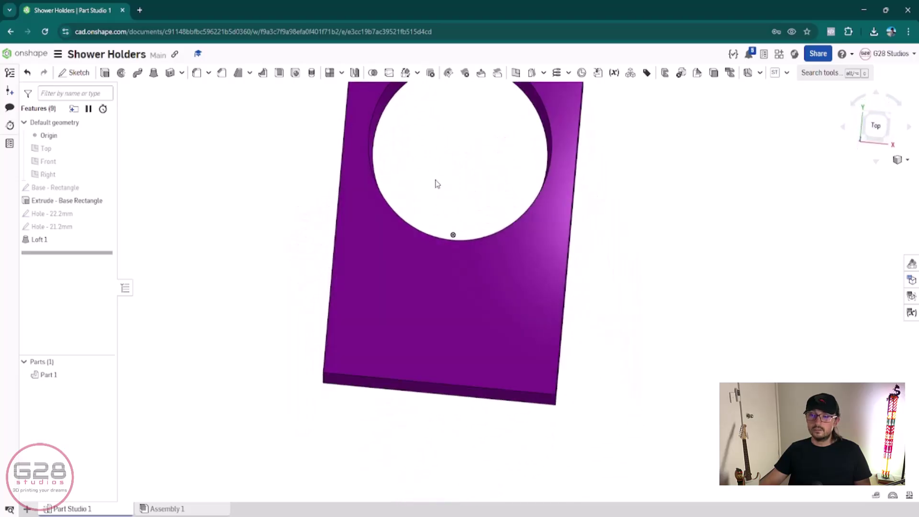
Step: Examine the tapered hole through the block straight from above and from a tilted view
click(875, 125)
middle_drag(524, 180, 512, 188)
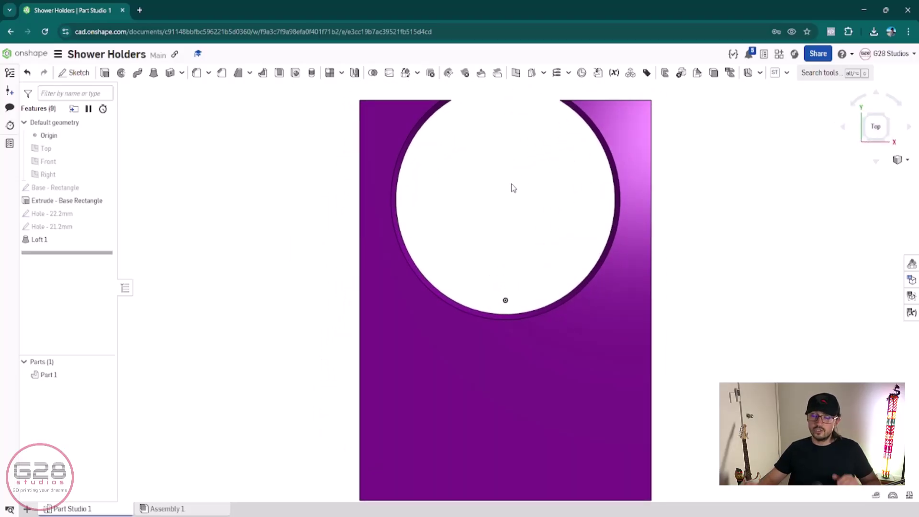
scroll(531, 203, up, 5)
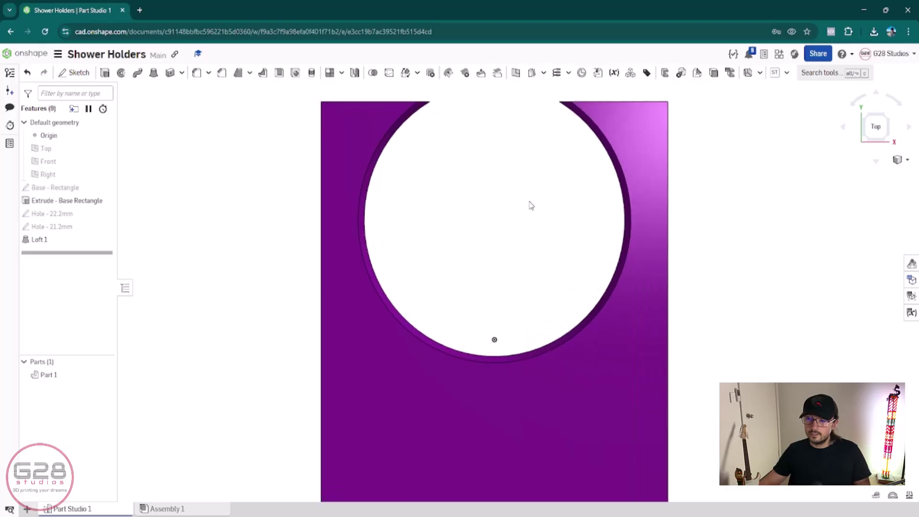
scroll(316, 240, down, 1)
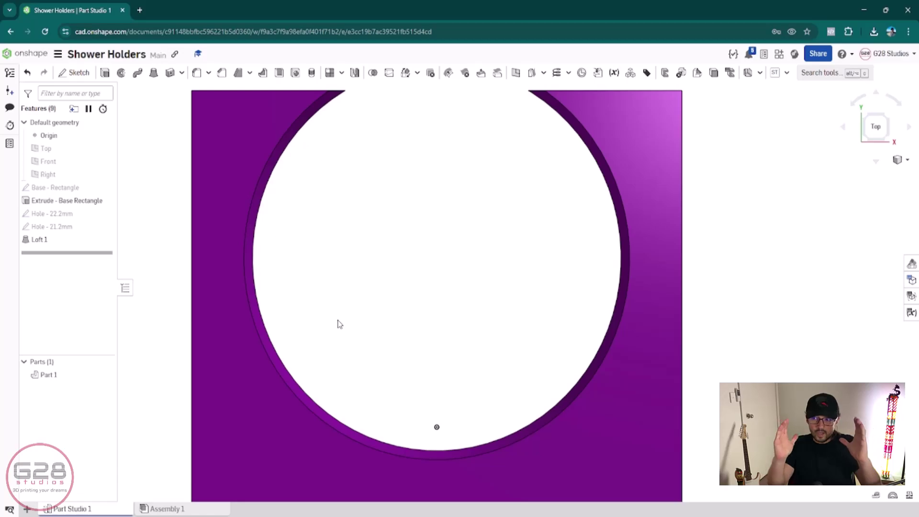
scroll(337, 324, down, 3)
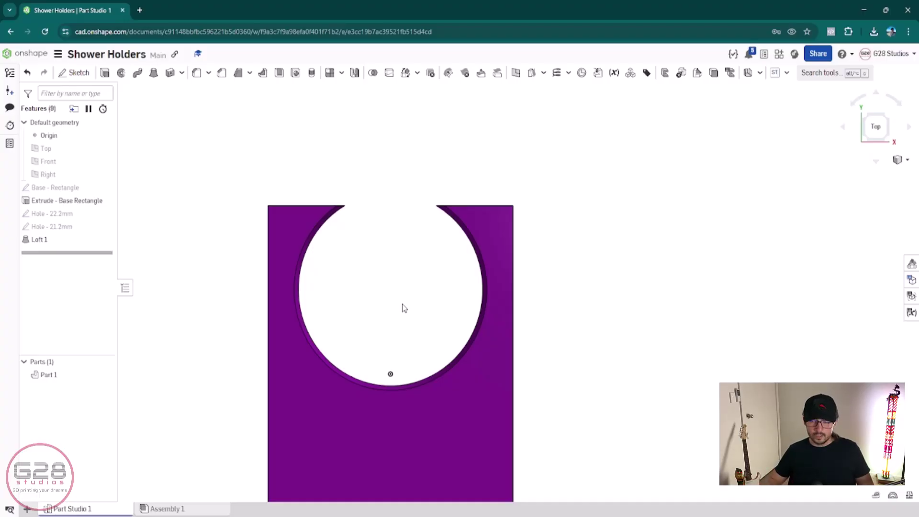
right_drag(416, 292, 417, 313)
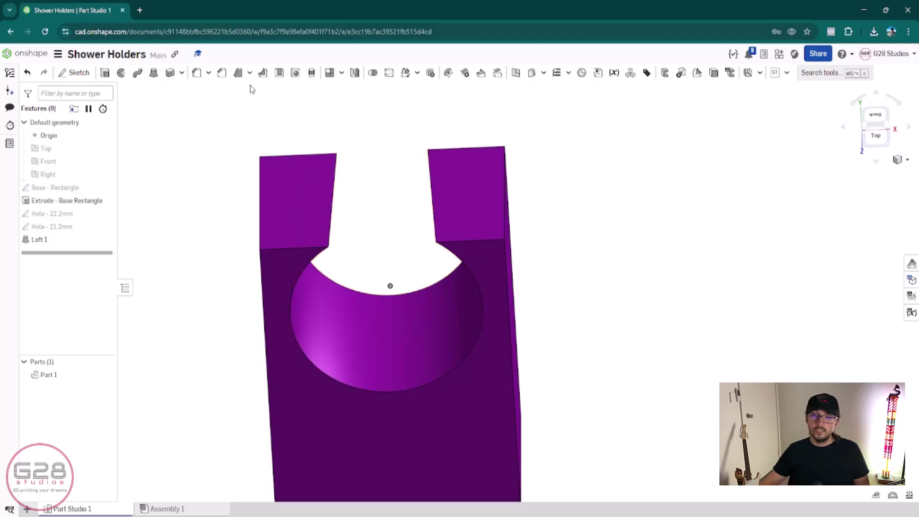
click(295, 73)
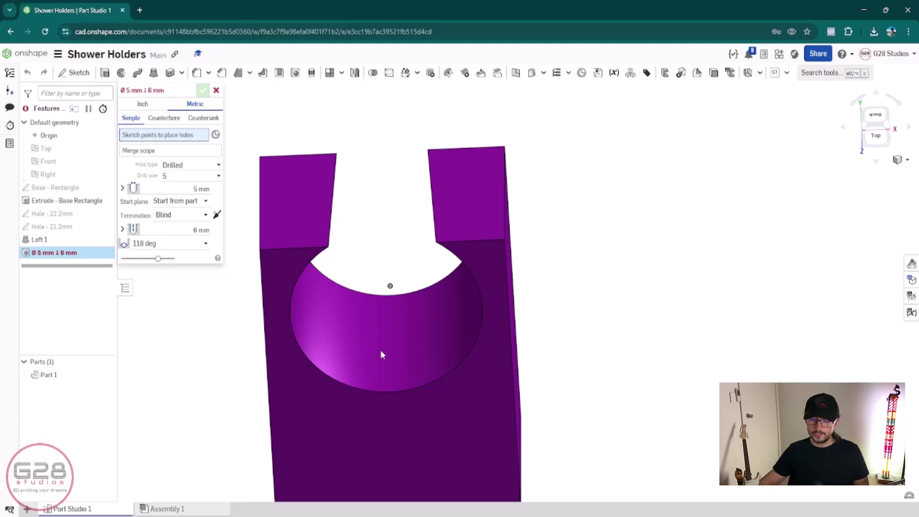
click(217, 90)
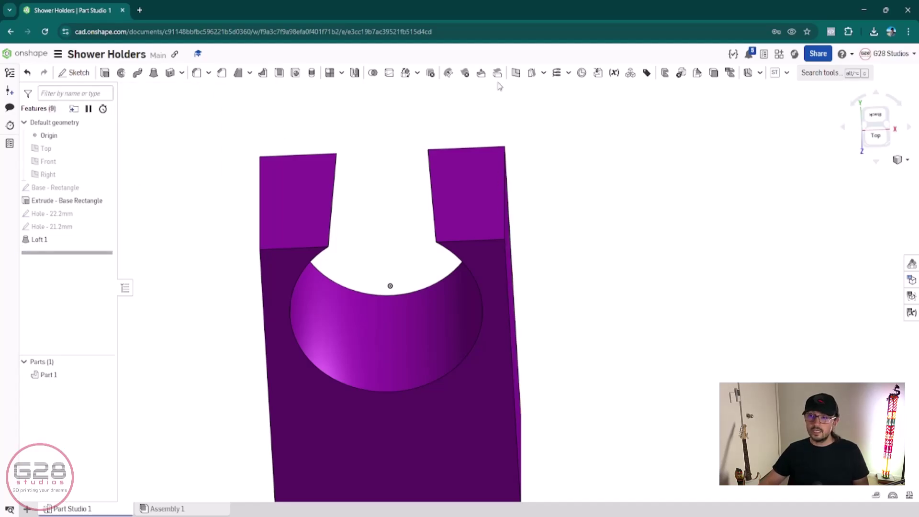
Step: Start an offset plane referenced to the block's solid end face, opposite the hole's open side
click(515, 73)
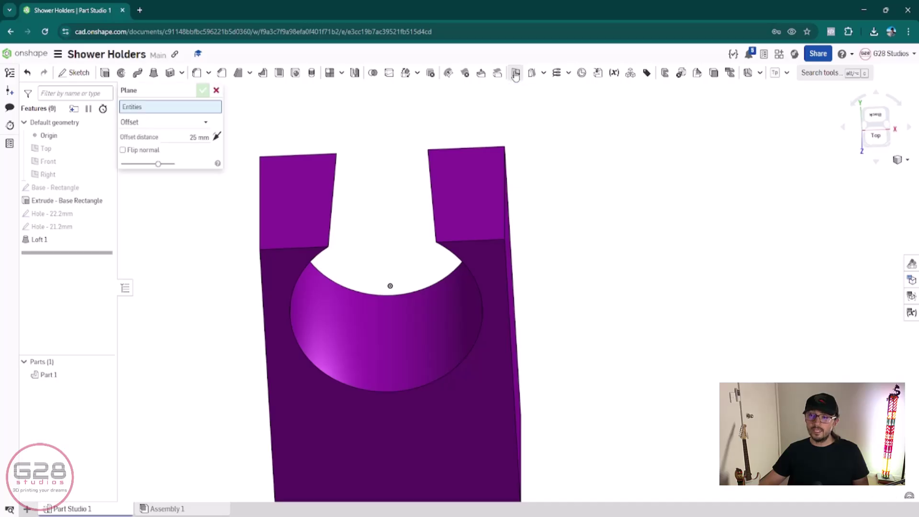
click(458, 200)
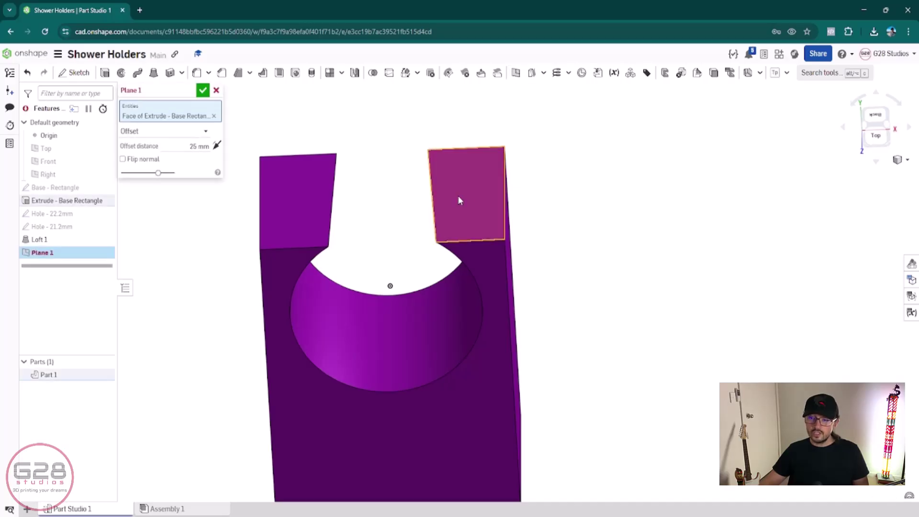
right_drag(533, 309, 594, 242)
click(489, 383)
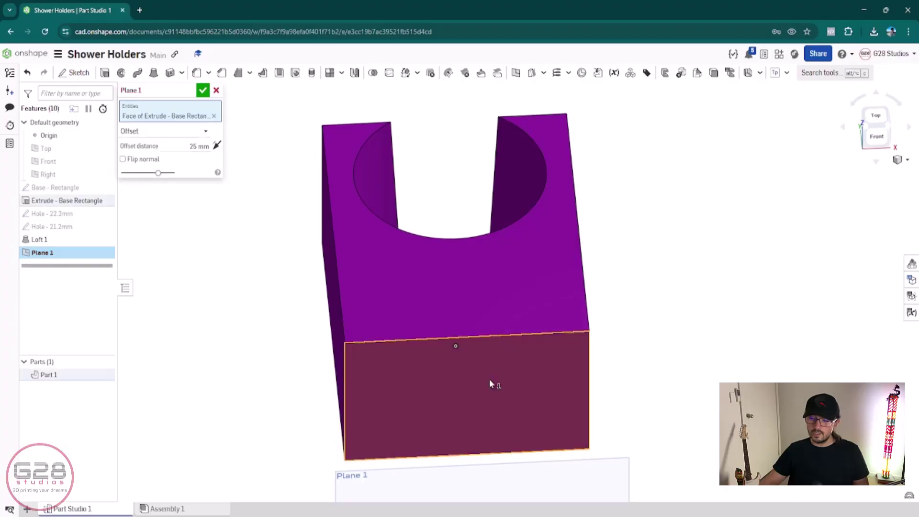
scroll(593, 320, down, 3)
right_drag(651, 271, 464, 228)
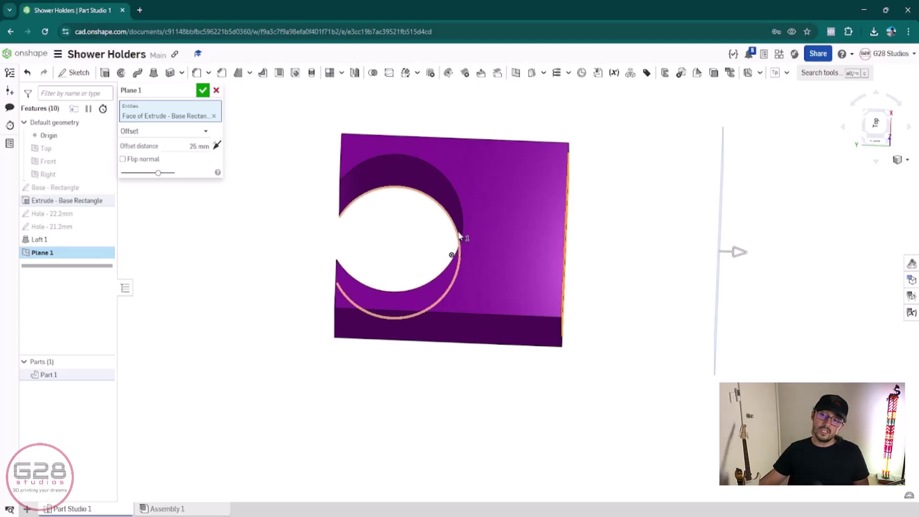
Step: Reverse the plane's offset direction towards the hole and set the offset distance to 18 mm
click(216, 146)
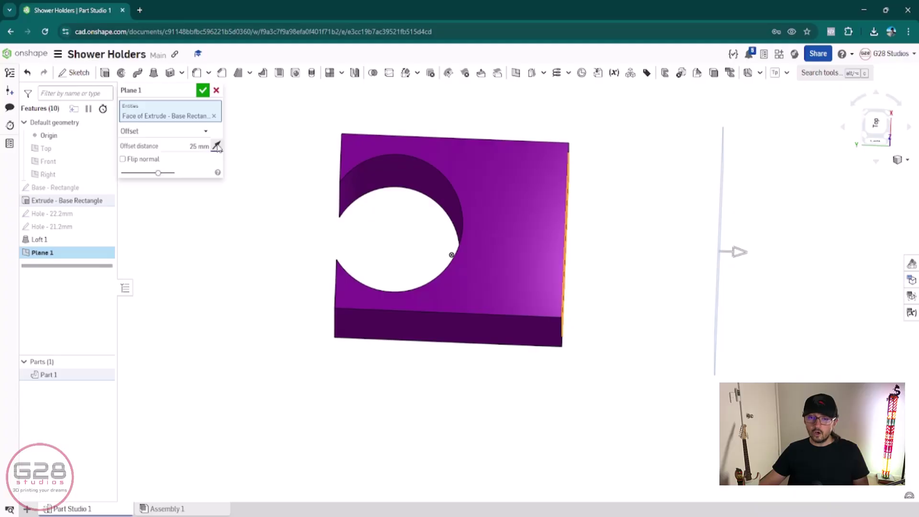
click(198, 146)
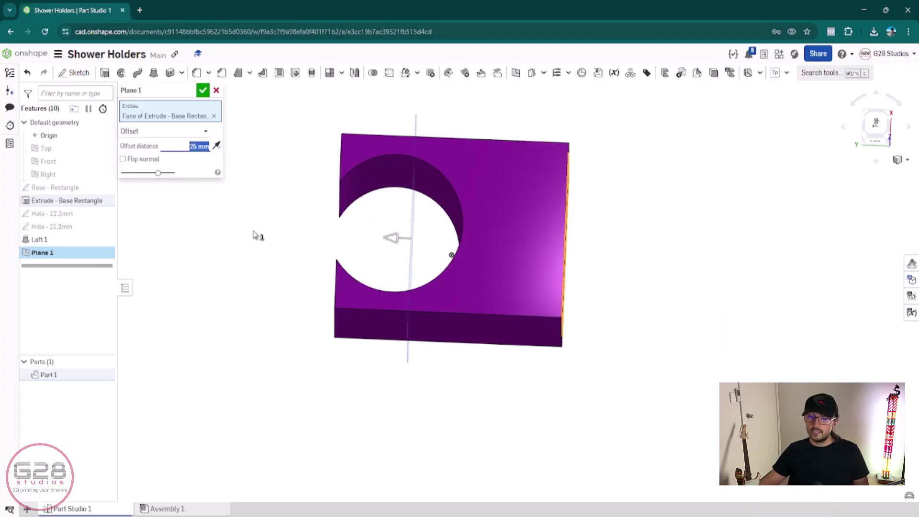
text(18)
key(Return)
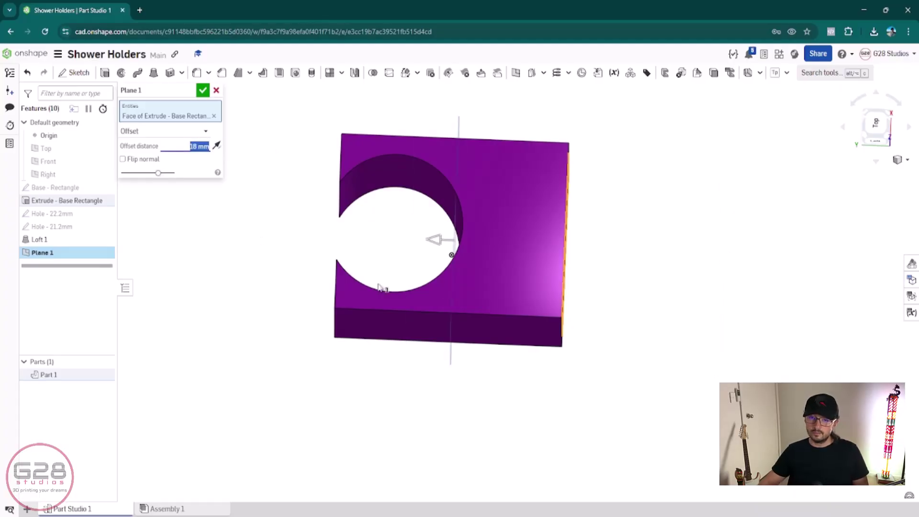
Step: Try plane offset distances of 17 mm and 16.5 mm against the hole's lowest edge
key(n)
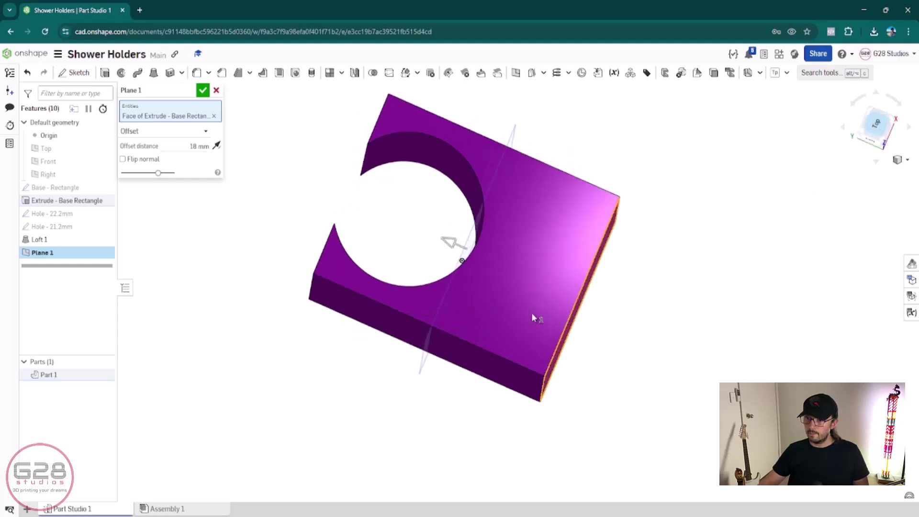
scroll(523, 294, up, 1)
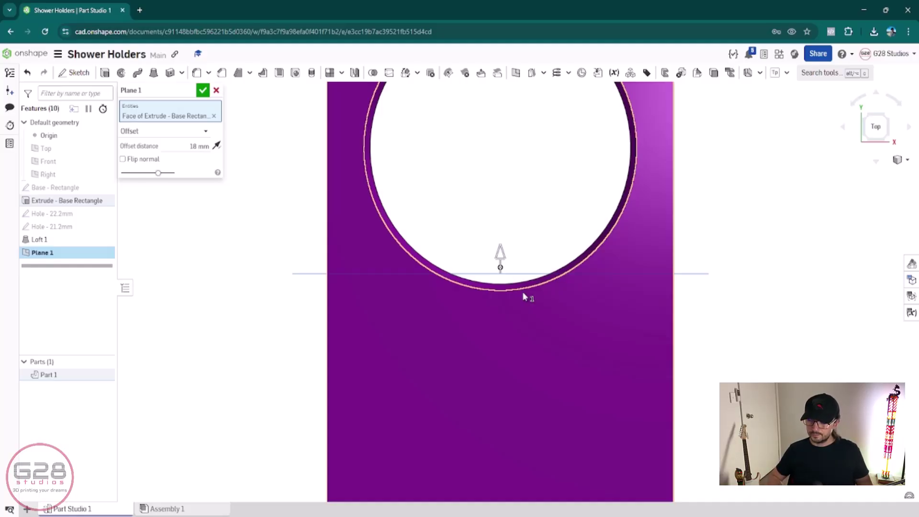
click(174, 146)
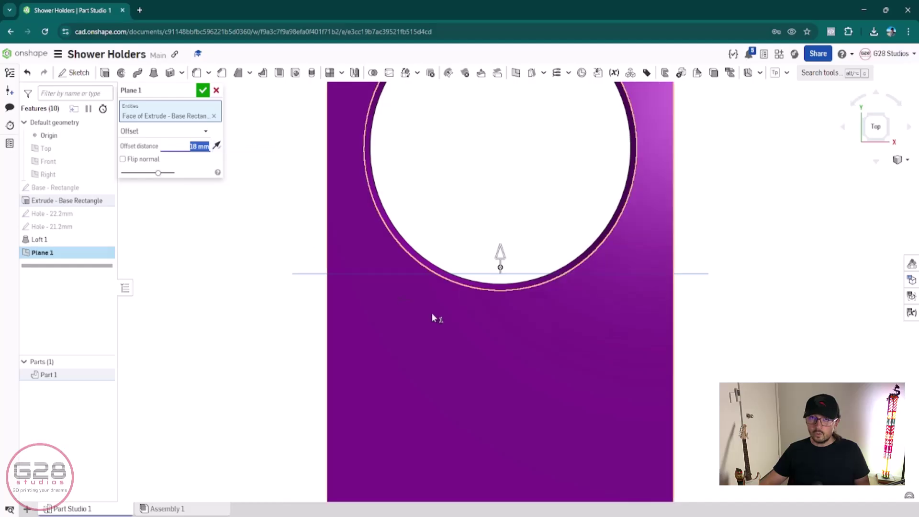
key(Down)
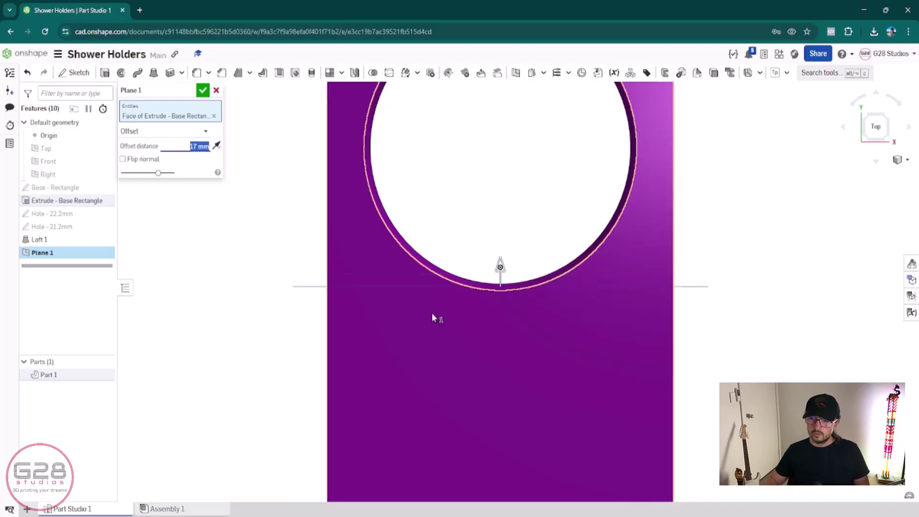
scroll(567, 287, up, 3)
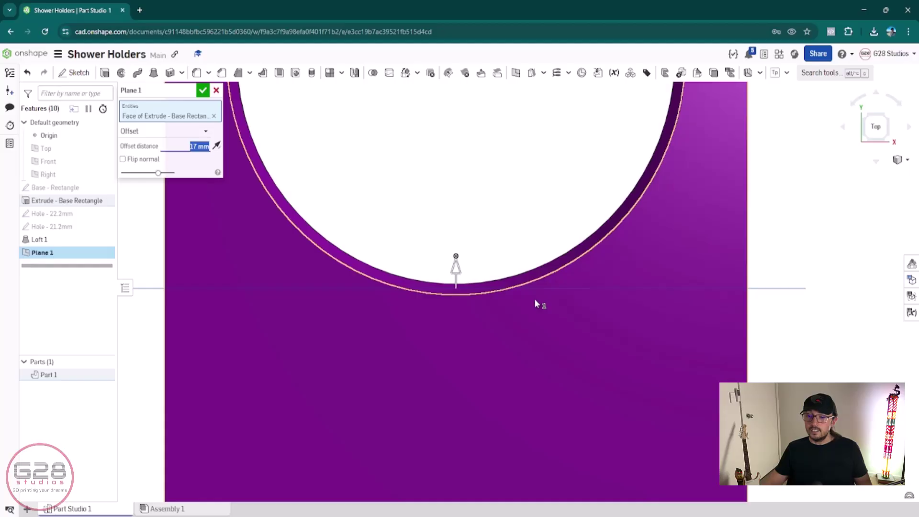
scroll(534, 299, down, 5)
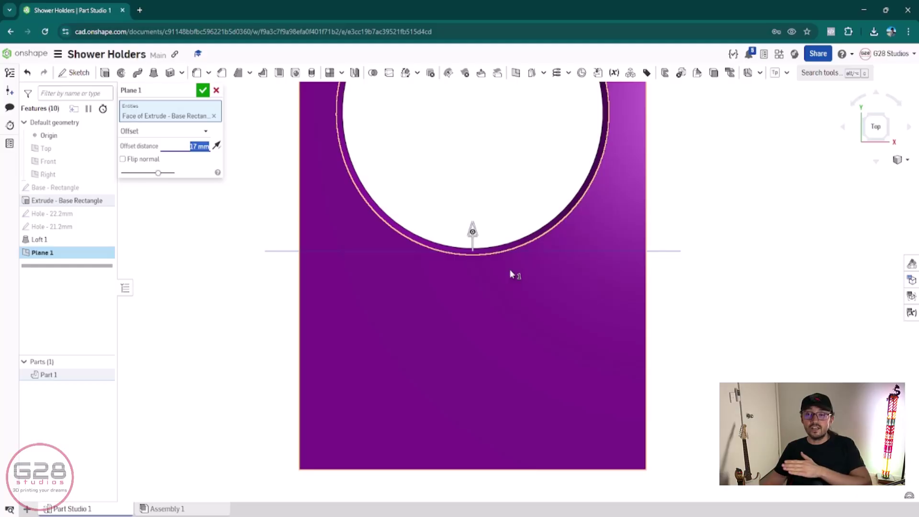
text(16.5)
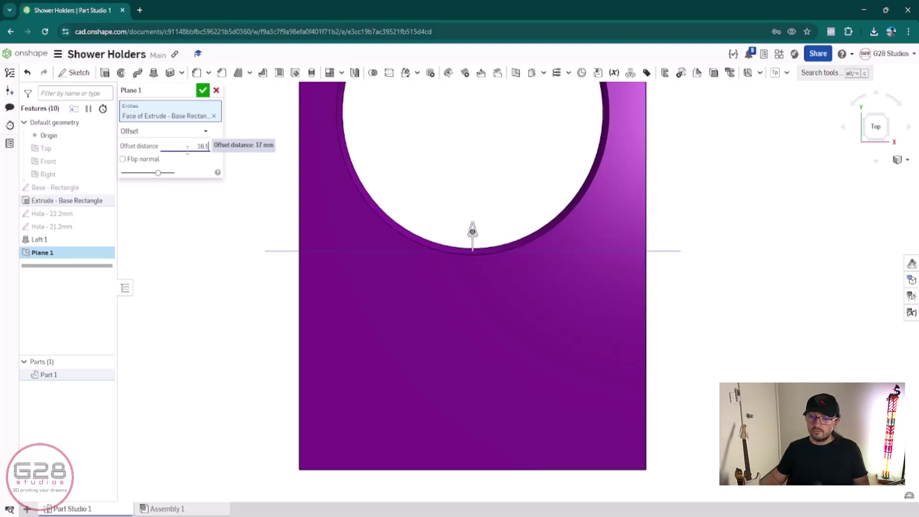
key(Return)
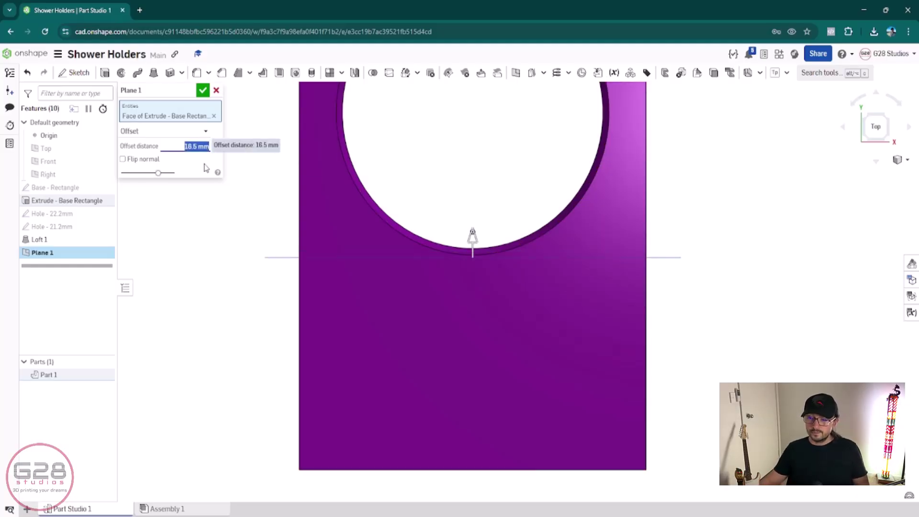
Step: Fine-tune the plane's offset distance to 16.9 mm and 16.95 mm, and accept the plane
scroll(479, 266, up, 2)
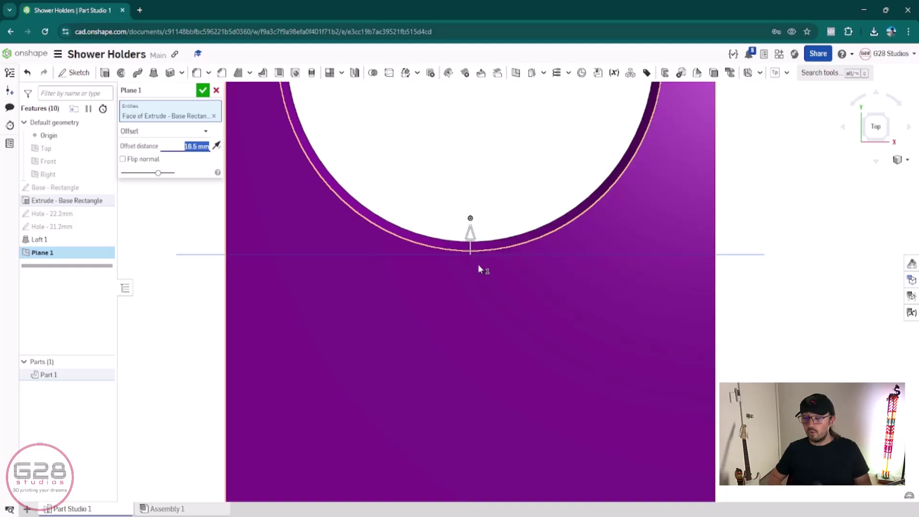
key(Up)
key(Up)
key(Up)
key(Up)
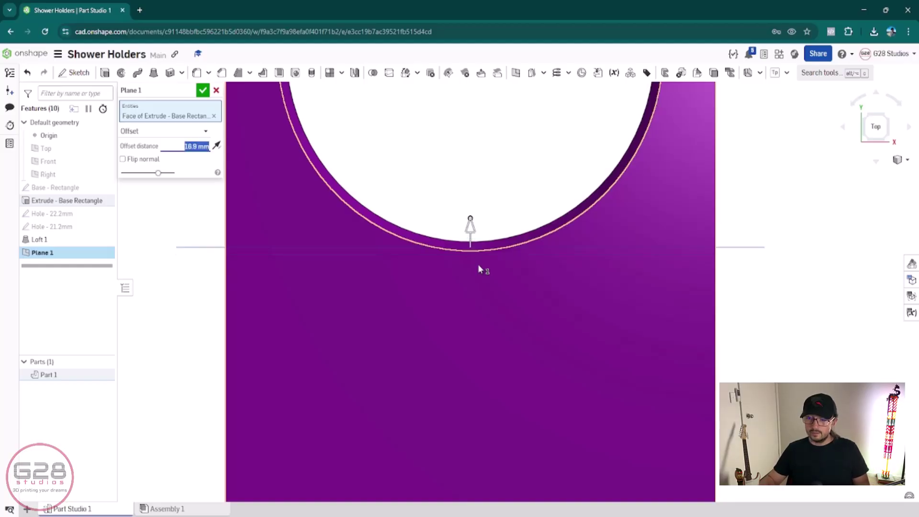
scroll(473, 249, up, 5)
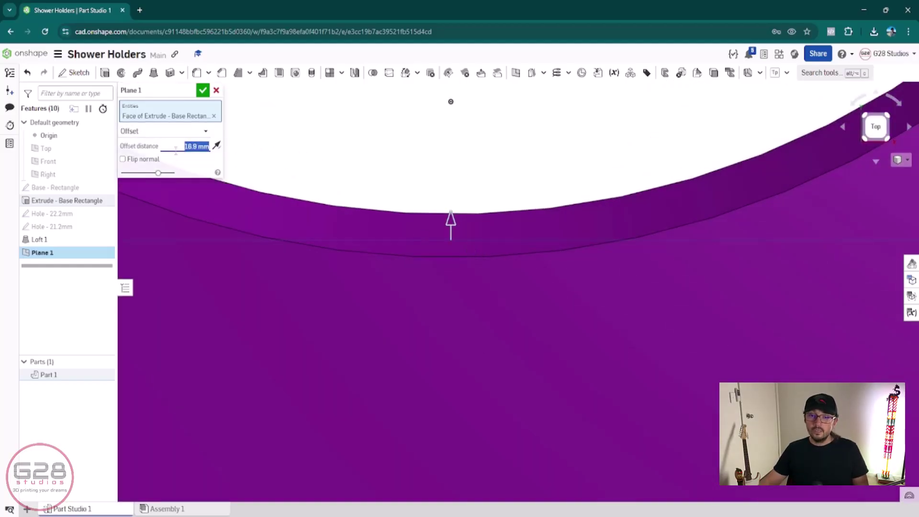
click(195, 146)
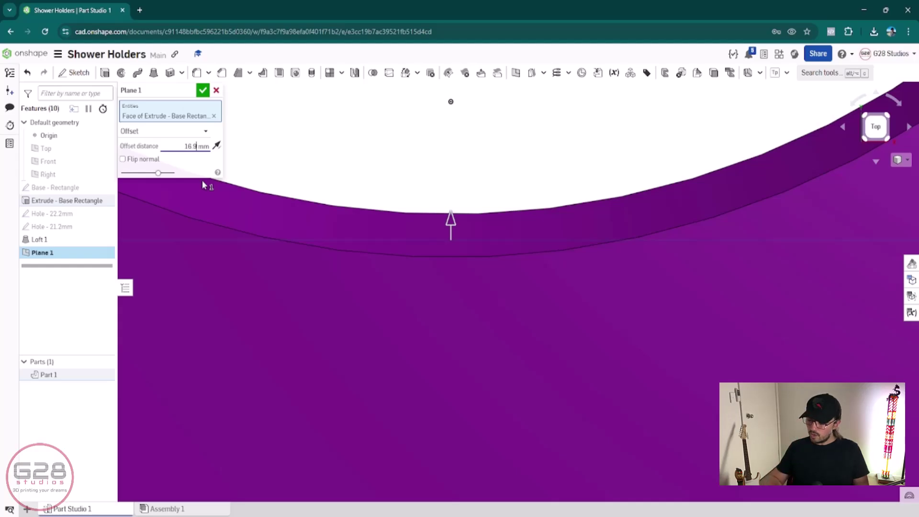
text(5)
key(Return)
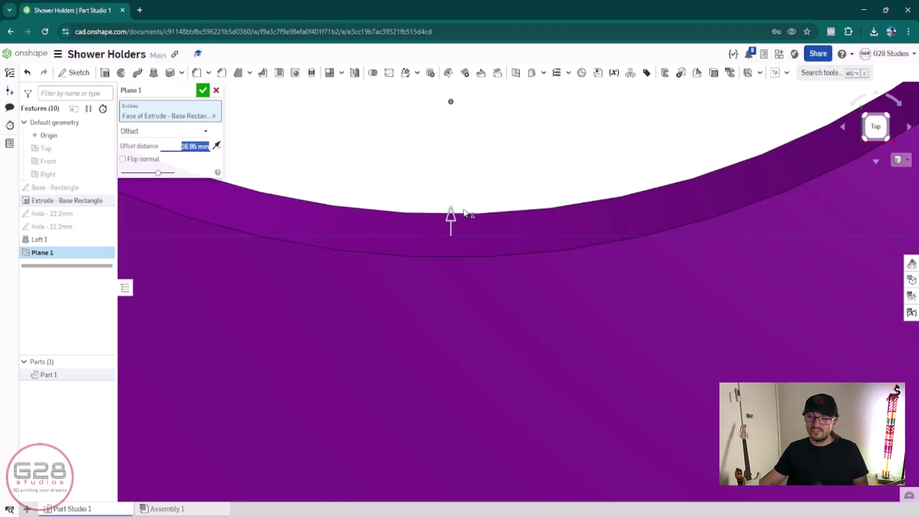
click(202, 91)
scroll(508, 259, down, 5)
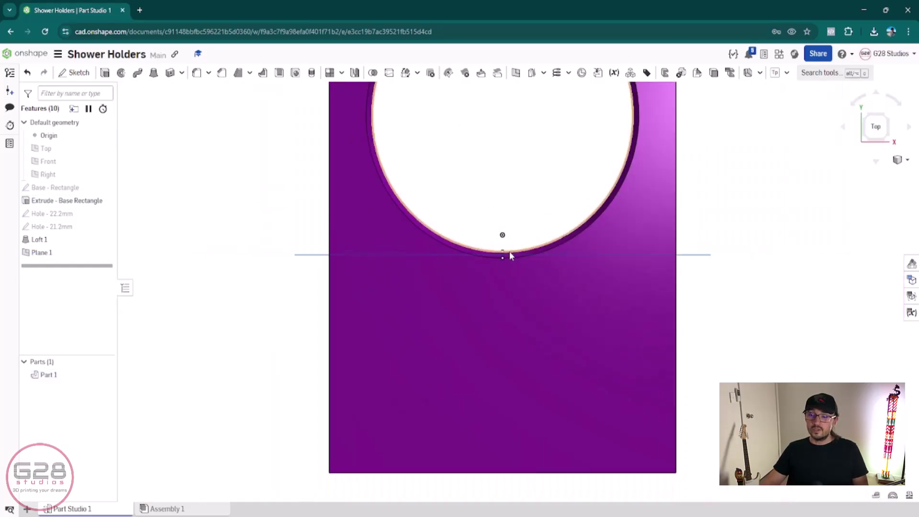
right_drag(509, 256, 510, 281)
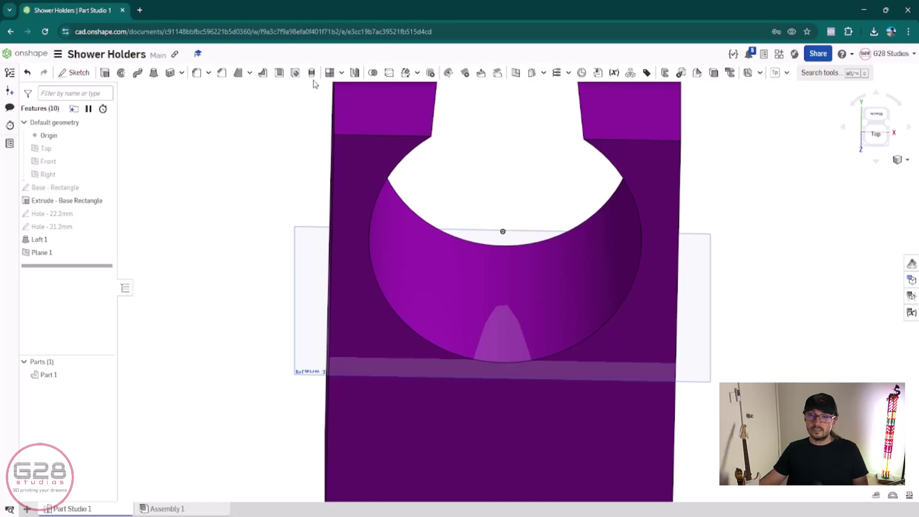
click(295, 75)
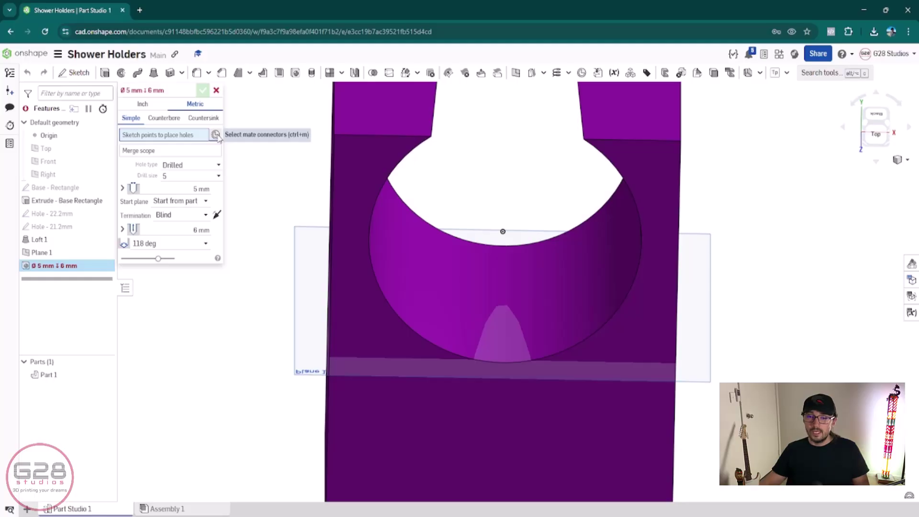
click(216, 90)
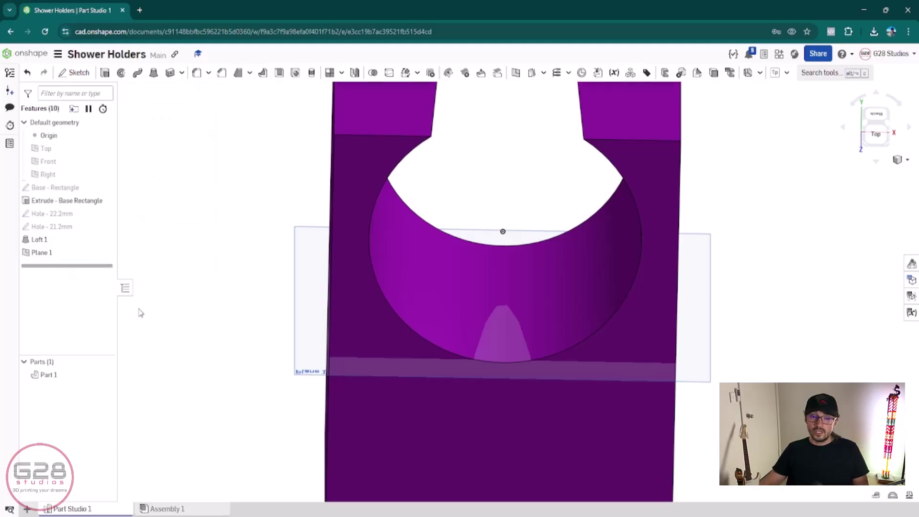
Step: Reopen Plane 1 and check from the back view where it meets the tapered hole's wall, keeping its definition
double_click(56, 255)
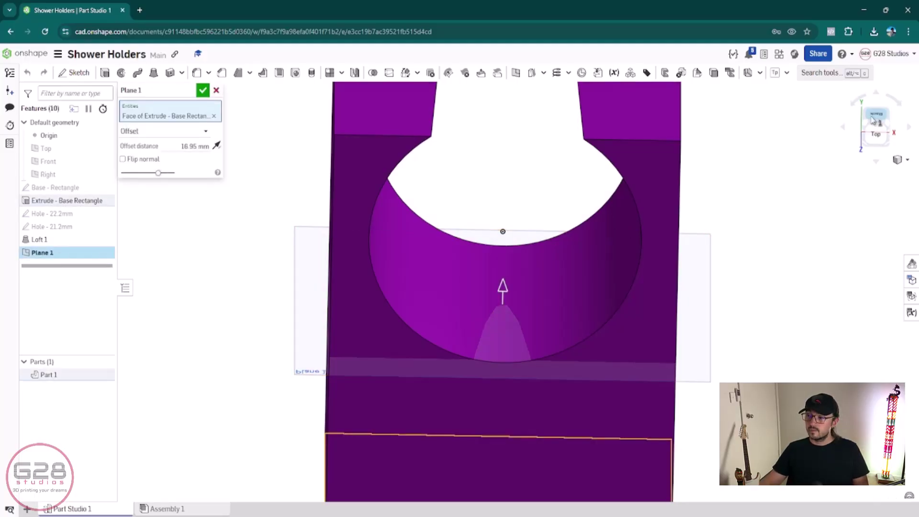
click(875, 135)
right_drag(771, 205, 756, 269)
key(n)
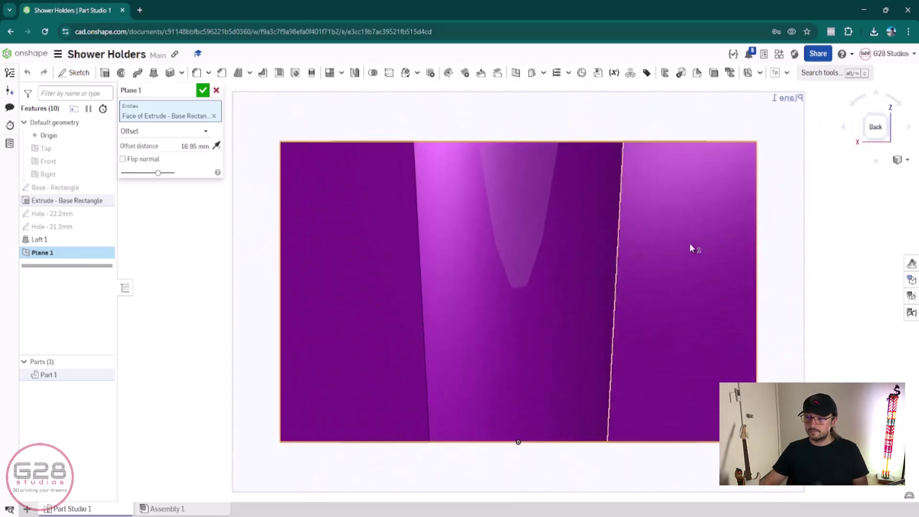
scroll(516, 318, up, 2)
middle_drag(517, 317, 519, 288)
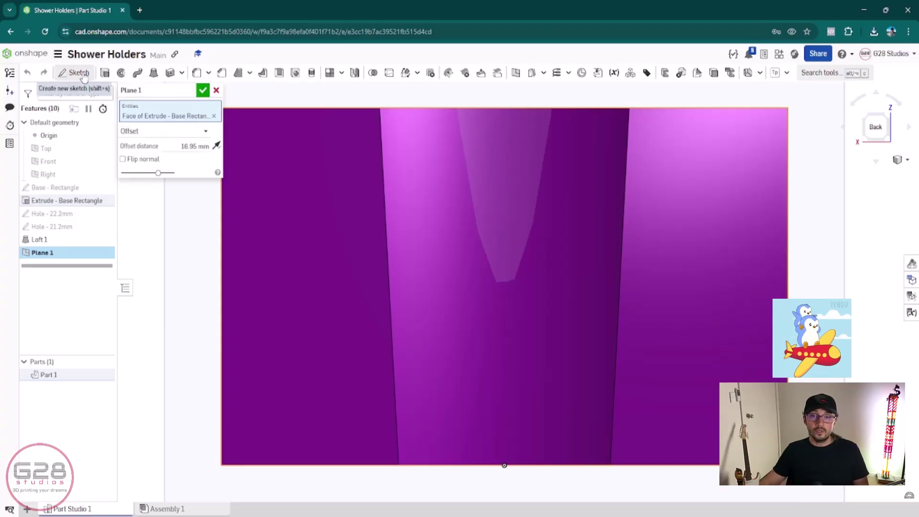
click(204, 91)
Step: Start a sketch on Plane 1 and place a point vertically aligned with the origin on the tapered hole's wall
click(74, 72)
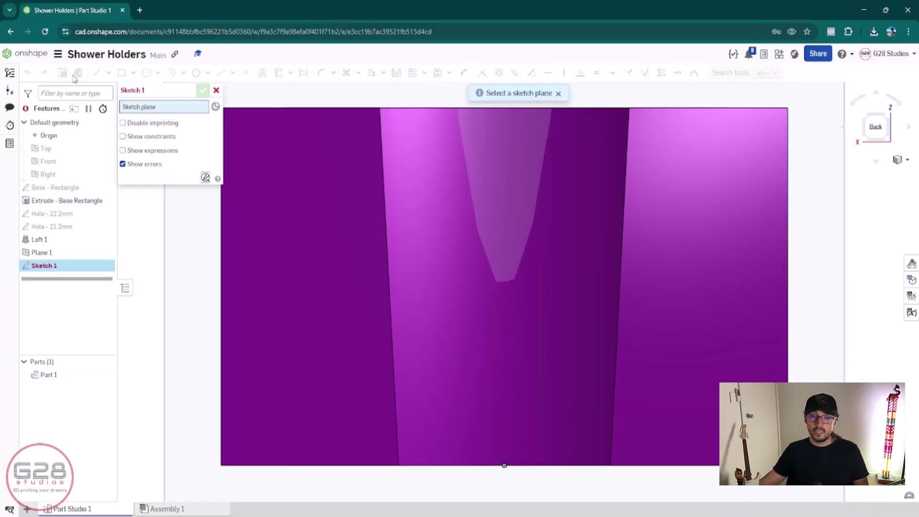
click(51, 254)
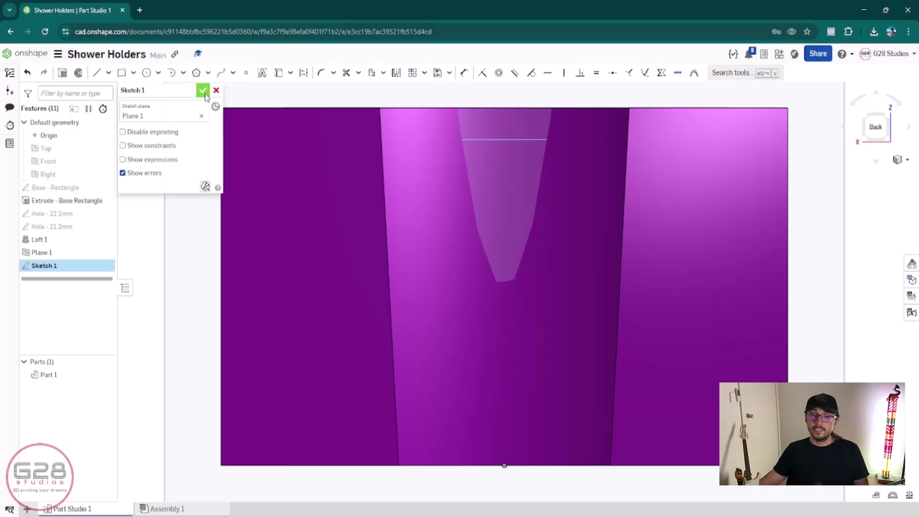
click(147, 73)
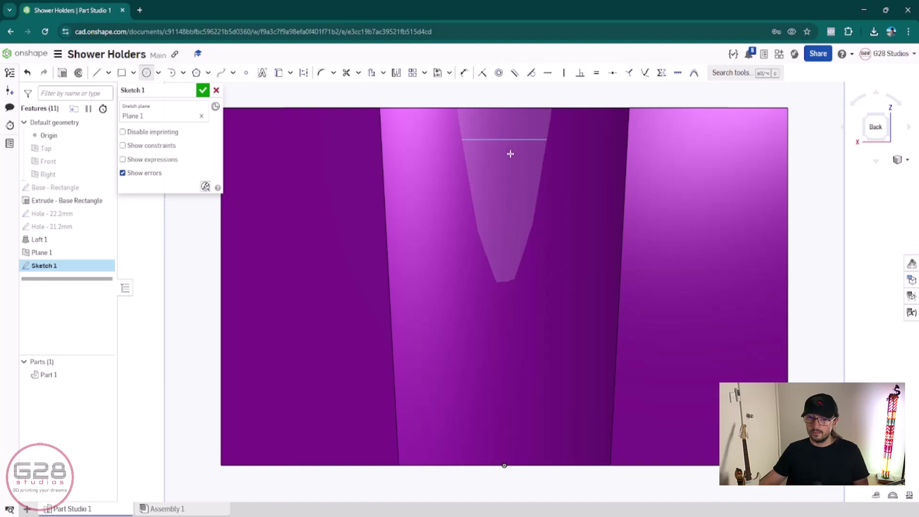
click(247, 74)
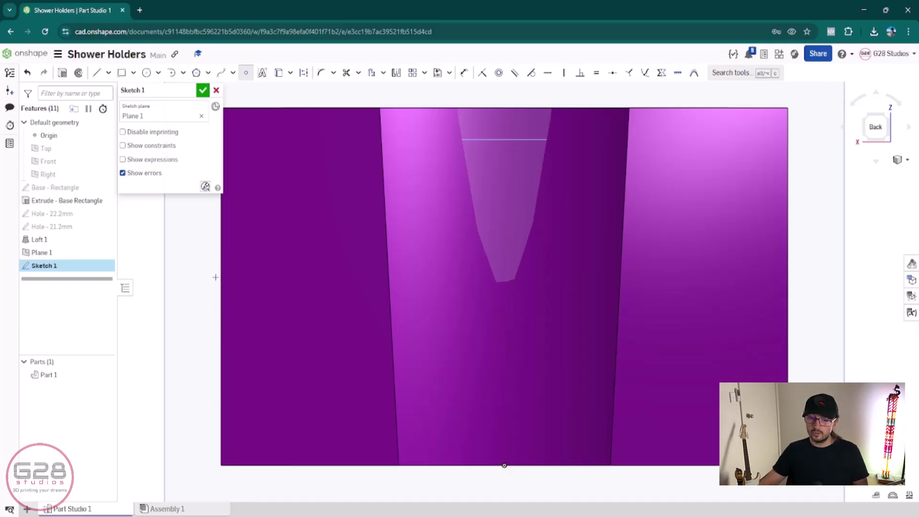
middle_drag(273, 283, 334, 277)
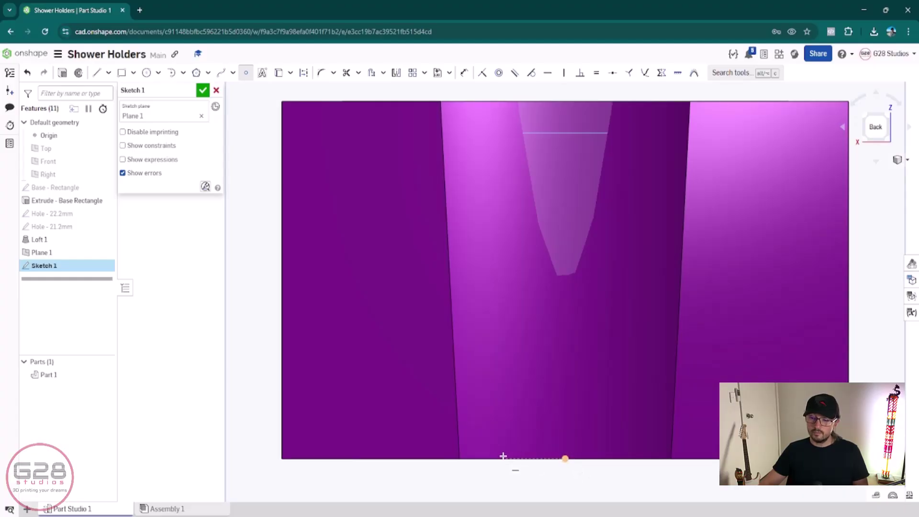
click(565, 459)
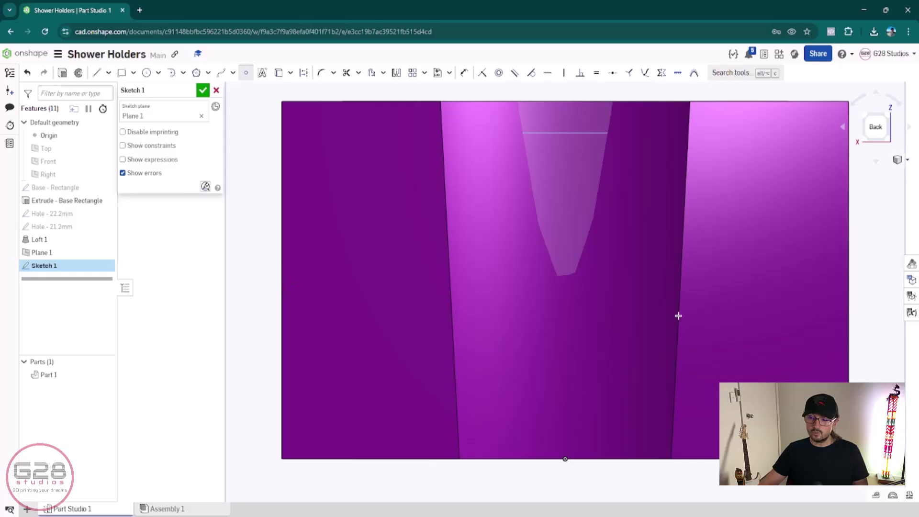
click(565, 331)
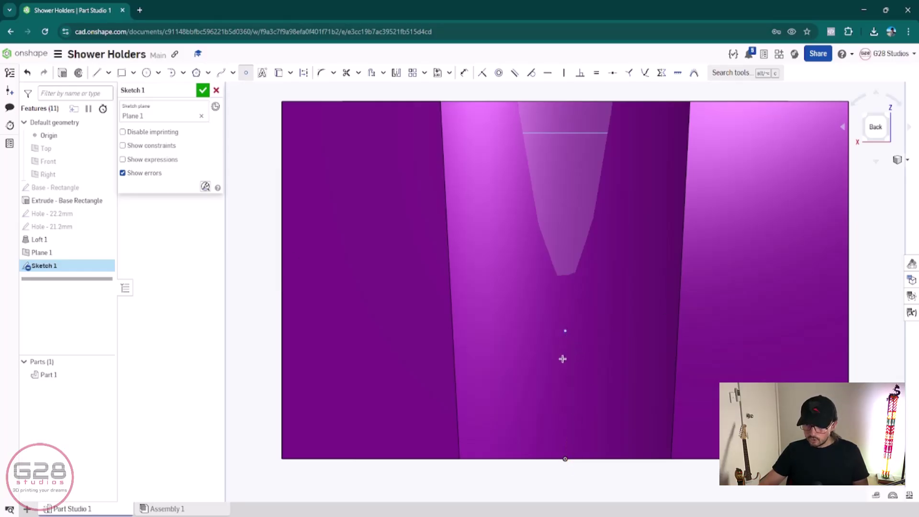
Step: Draw a vertical construction line about 8.7 mm long beside the tapered hole and attach its upper end to the block's nearest upper corner
key(l)
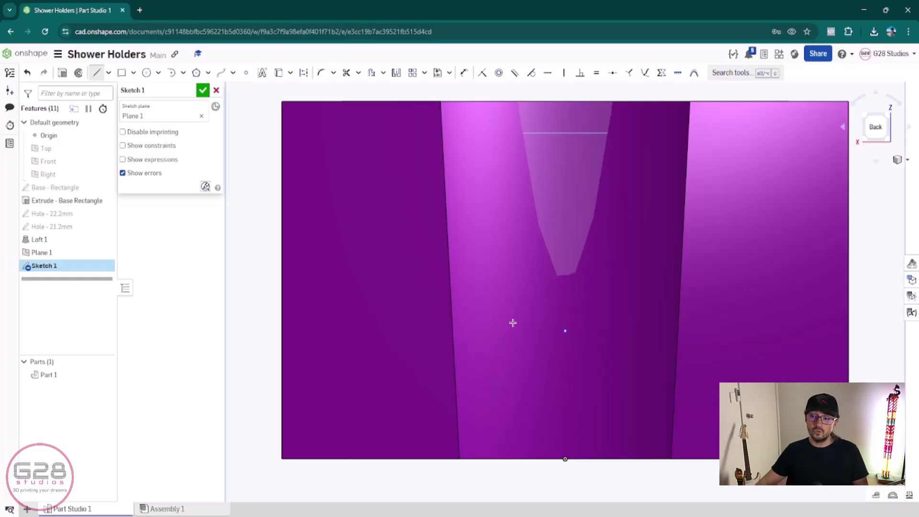
key(q)
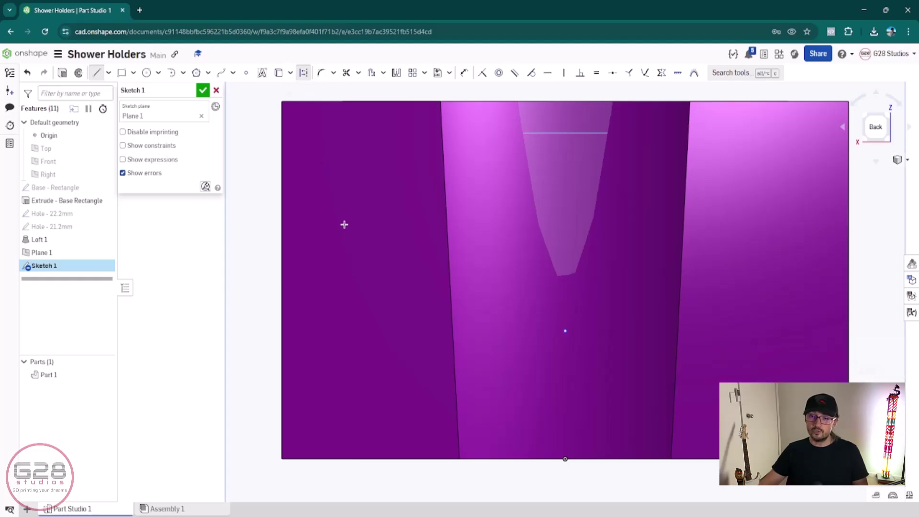
click(336, 207)
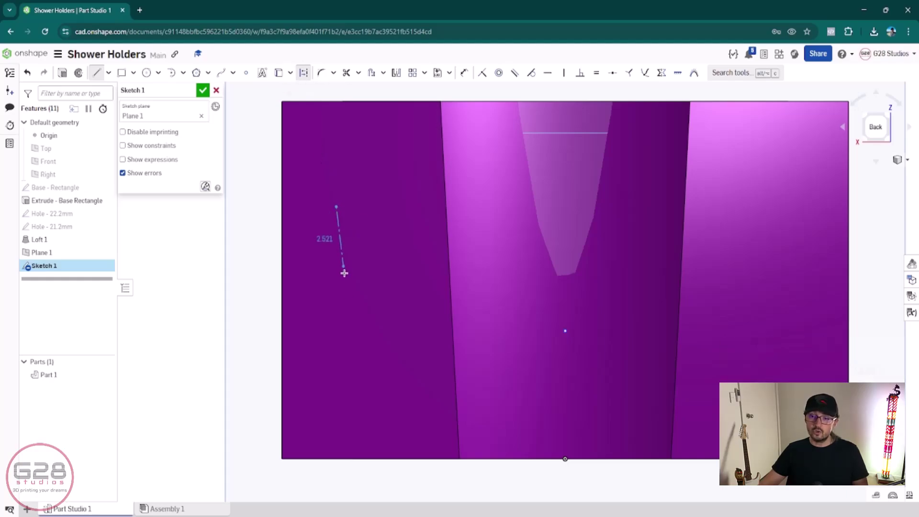
click(338, 390)
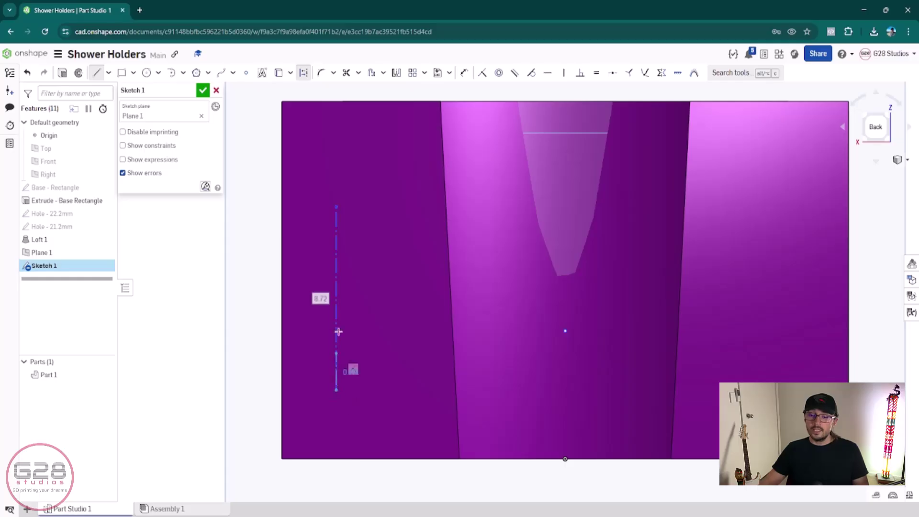
key(Escape)
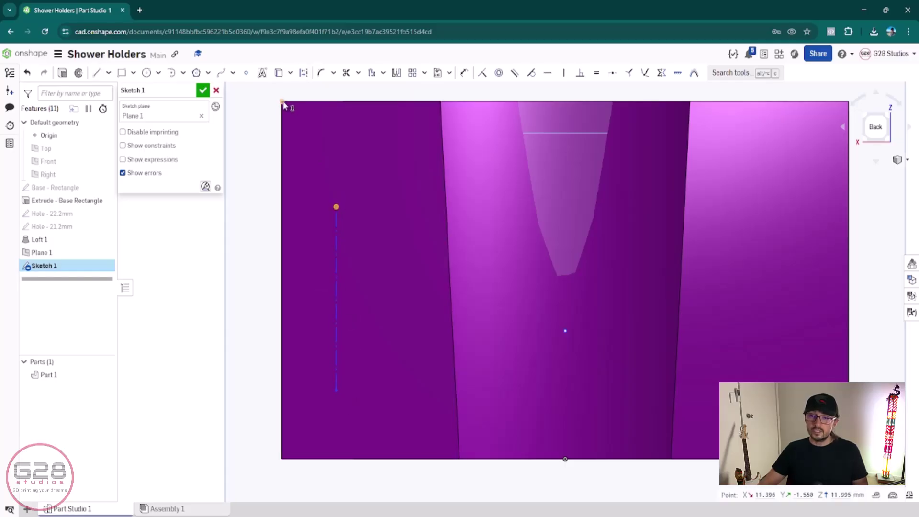
click(336, 207)
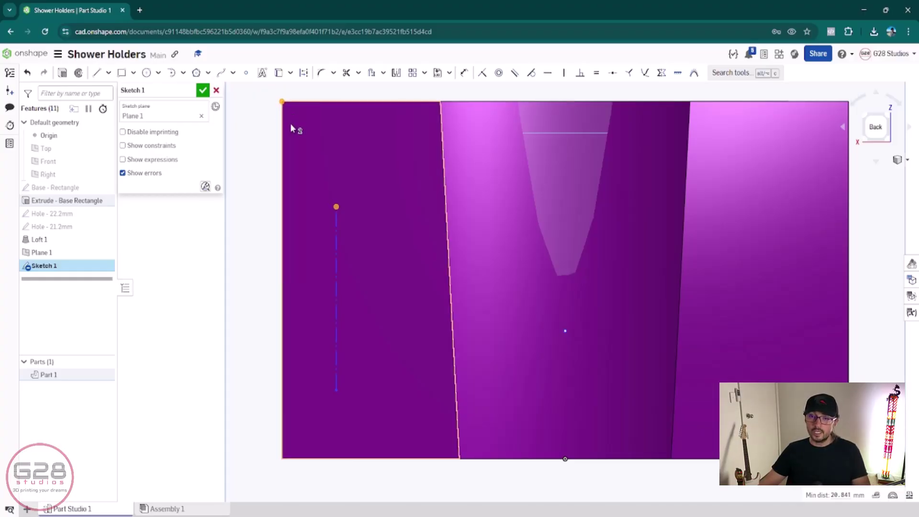
key(Escape)
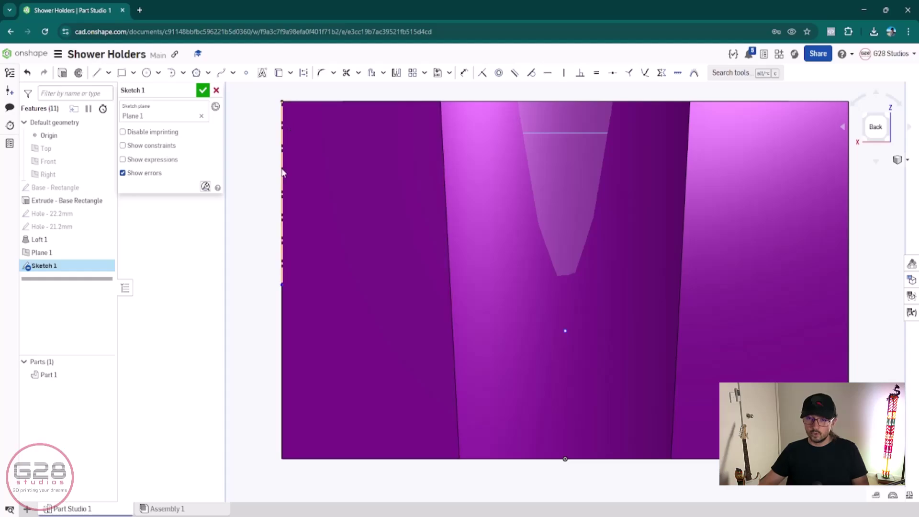
Step: Attach the construction line's lower end to the block's lower corner, aligned vertically, so the line spans the block's full height
click(281, 284)
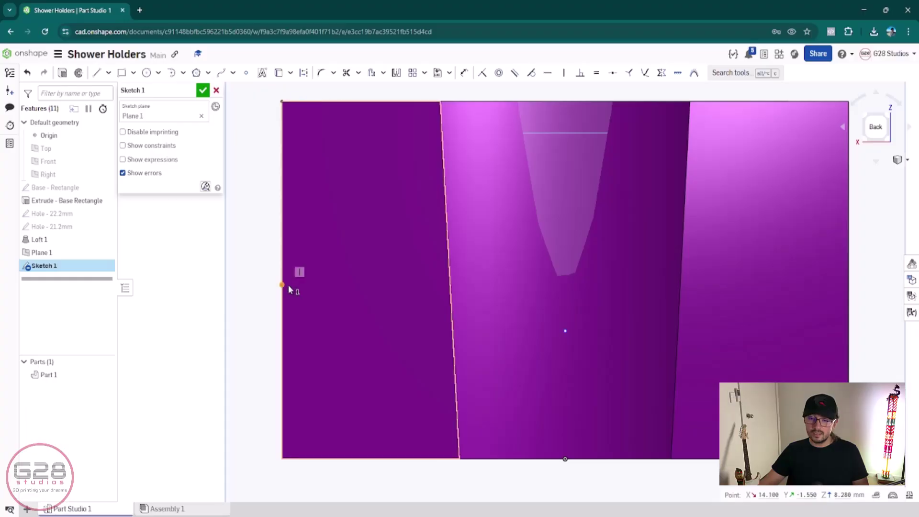
click(284, 458)
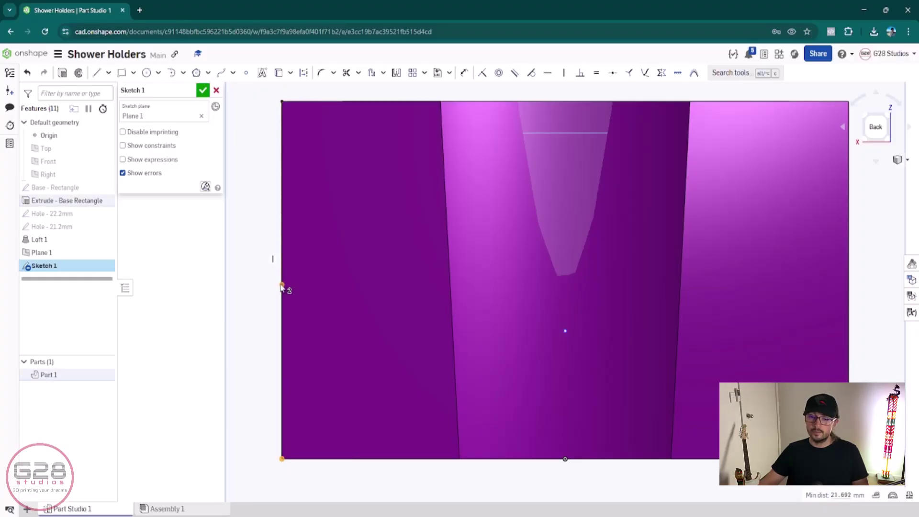
click(283, 462)
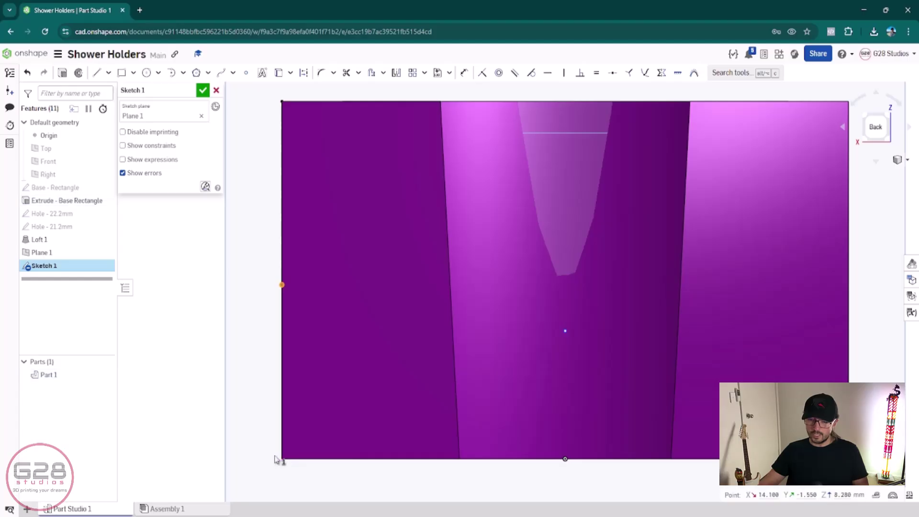
click(282, 459)
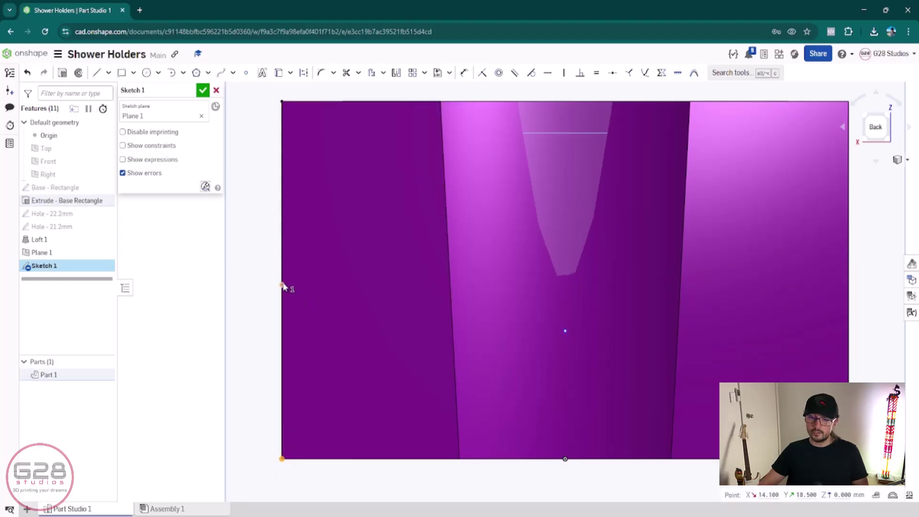
click(281, 285)
key(v)
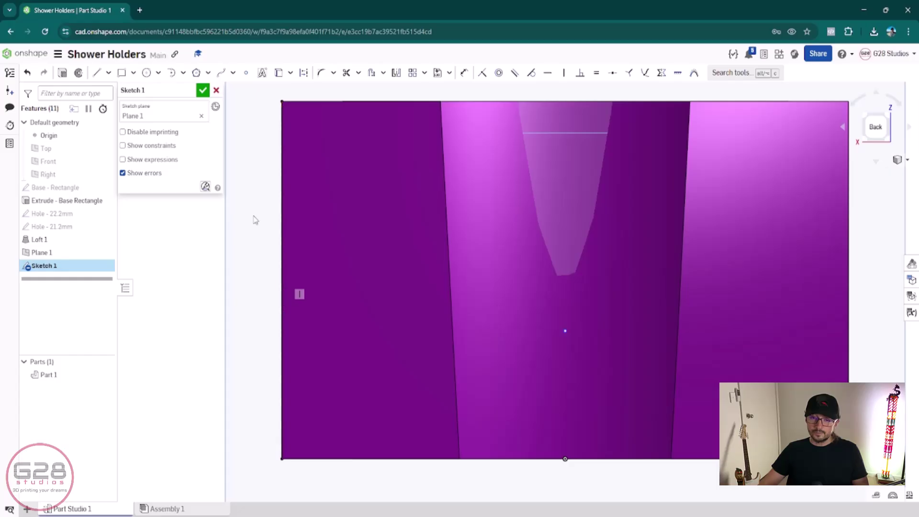
Step: Place a sketch point at the midpoint of the vertical construction line along the block's side edge
click(247, 73)
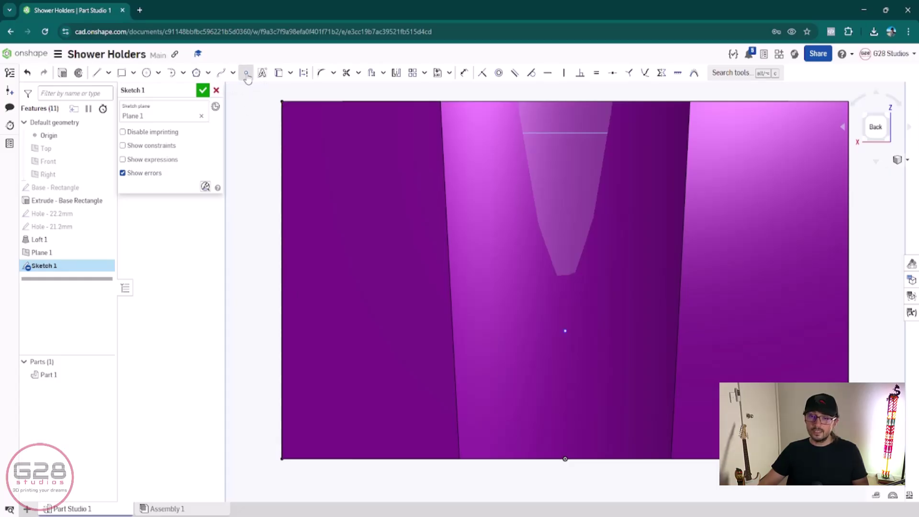
click(283, 280)
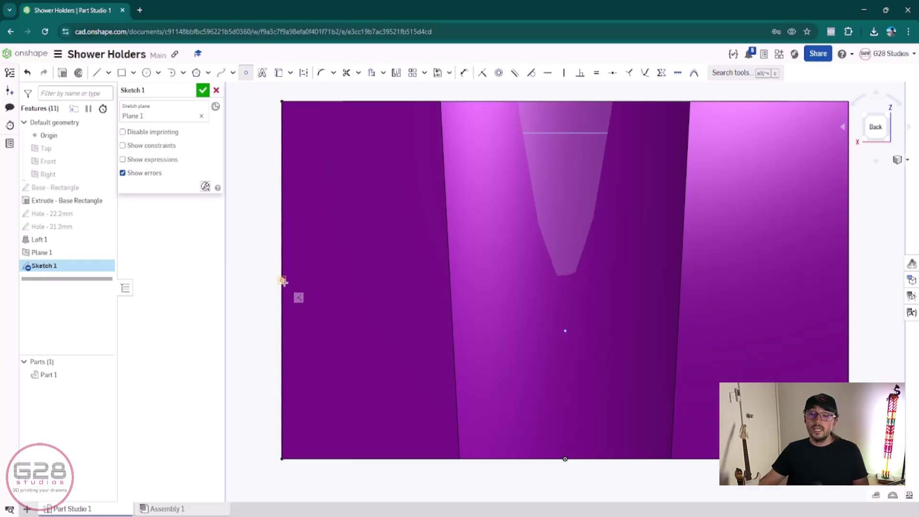
key(Escape)
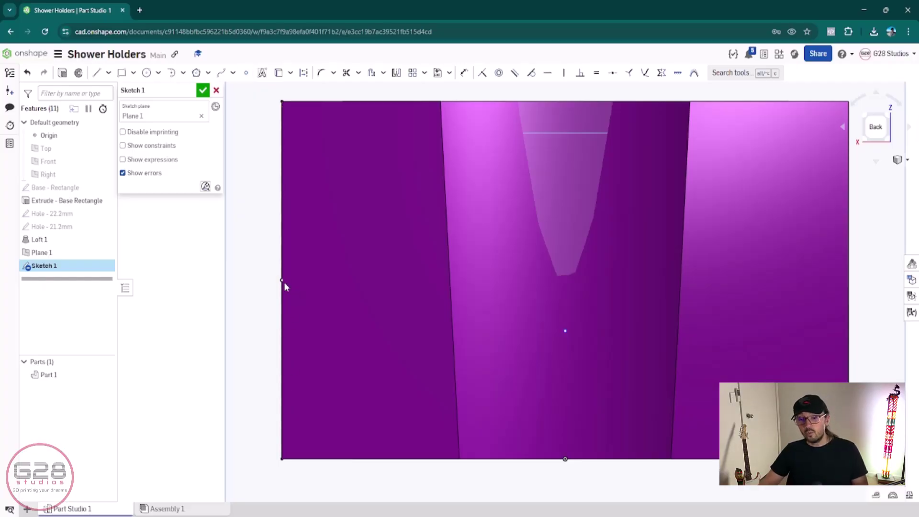
Step: Constrain the point in the tapered hole horizontally to the construction line's midpoint, and accept the sketch
click(565, 331)
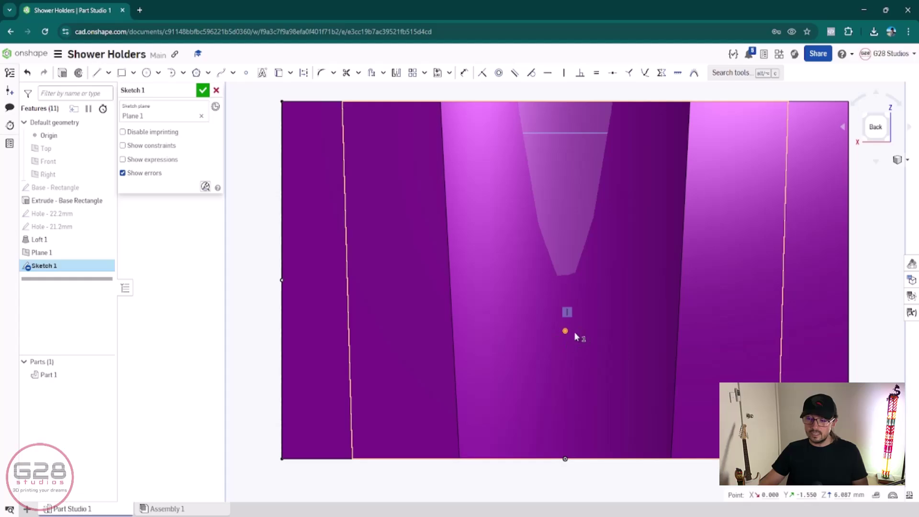
middle_drag(559, 329, 473, 331)
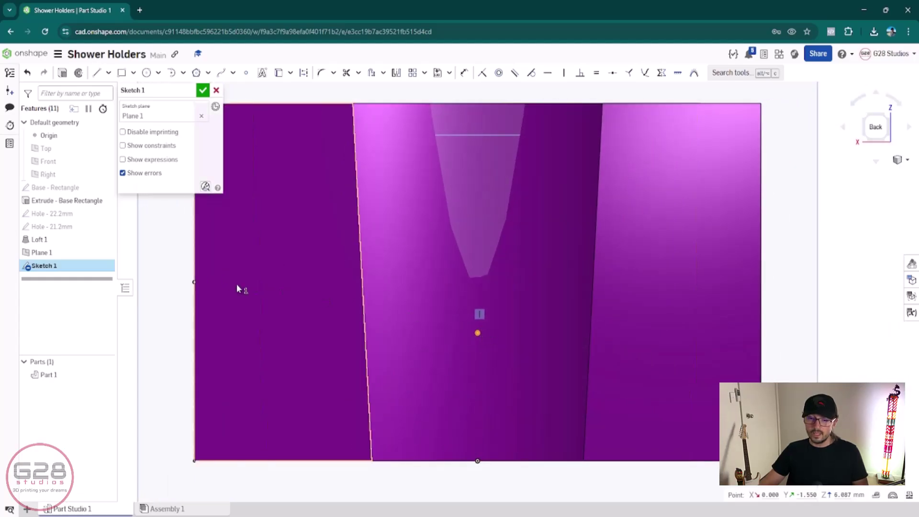
click(194, 282)
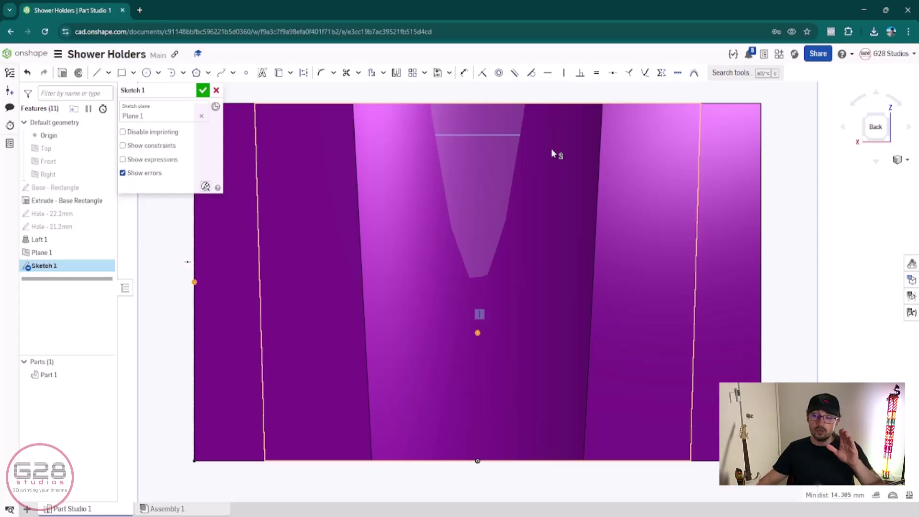
click(477, 333)
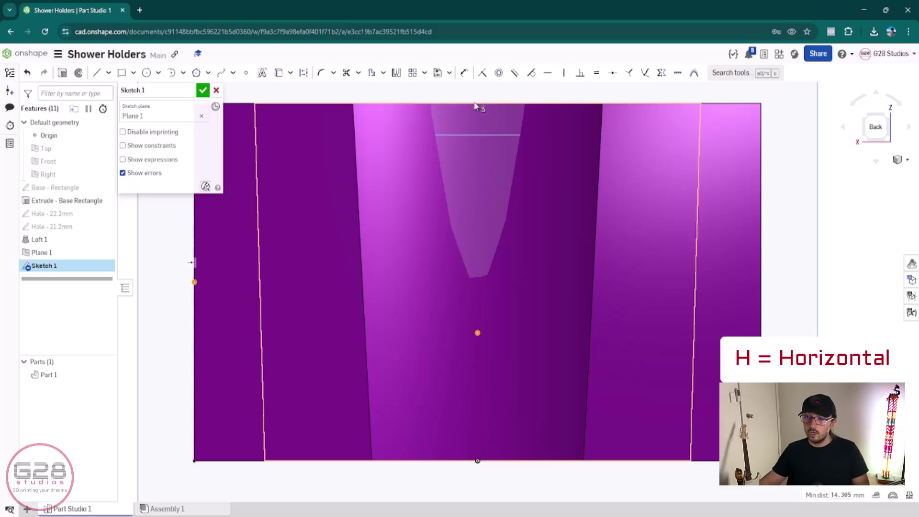
key(h)
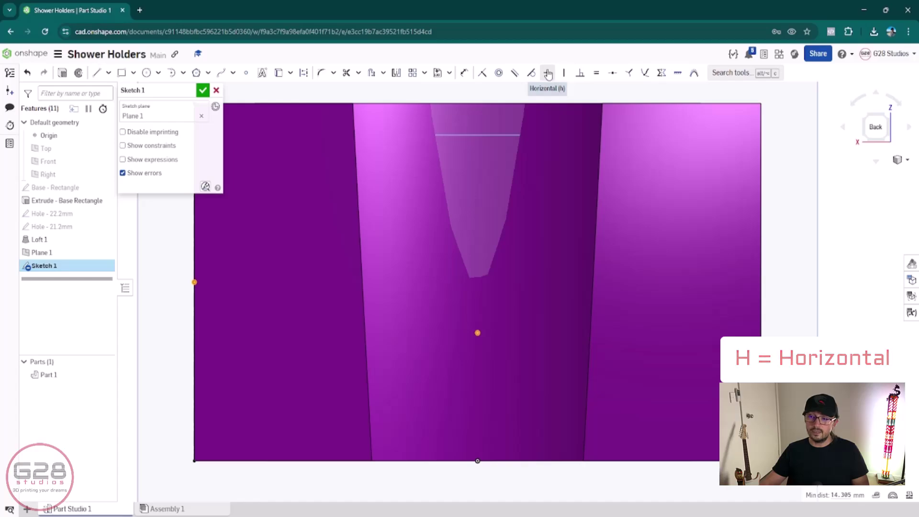
click(548, 75)
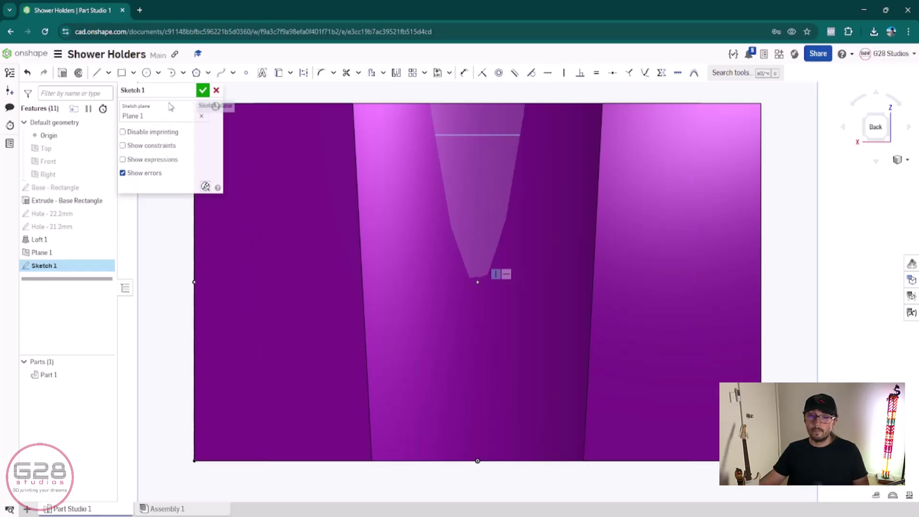
click(203, 90)
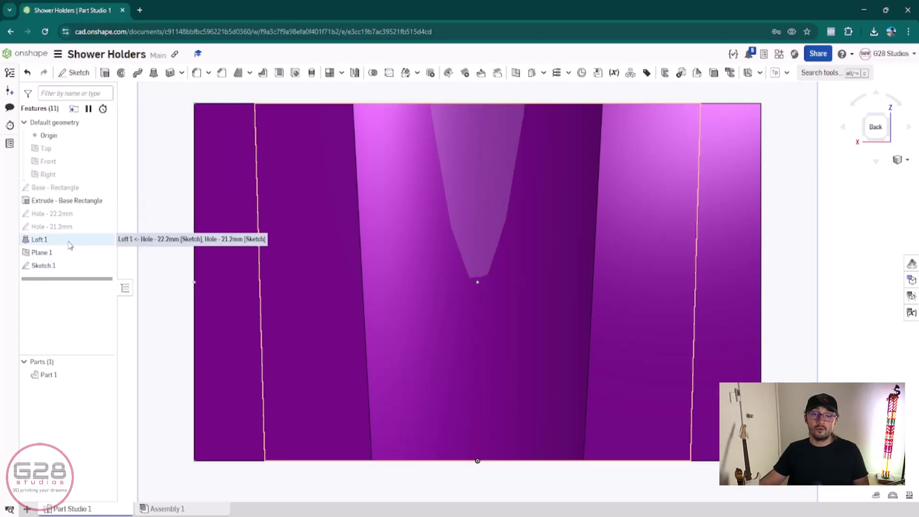
Step: Rename the loft as Holder Hole - Loft and the sketch as Point - Mate Connector, and rename the plane for the screw mate connector and hide it
click(69, 241)
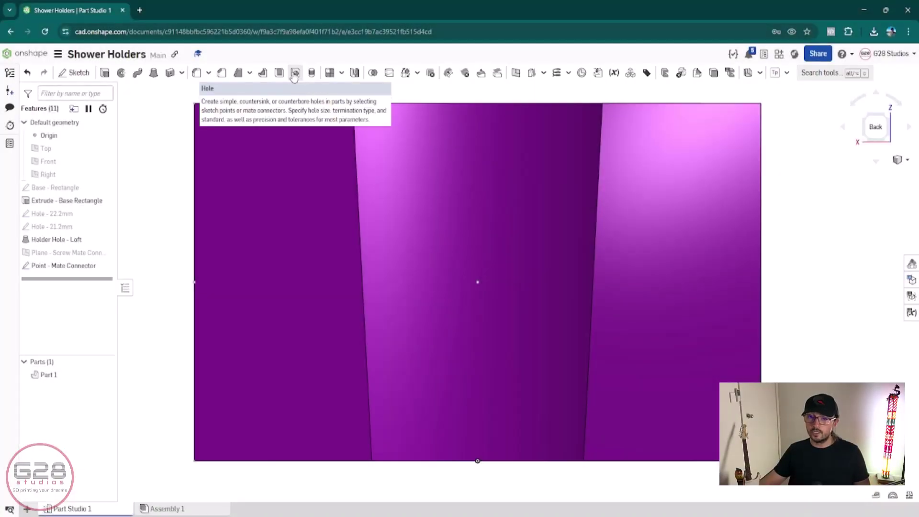
Step: Start a simple metric hole with the Hole tool, placed on the sketch point centred in the tapered hole's wall
click(295, 74)
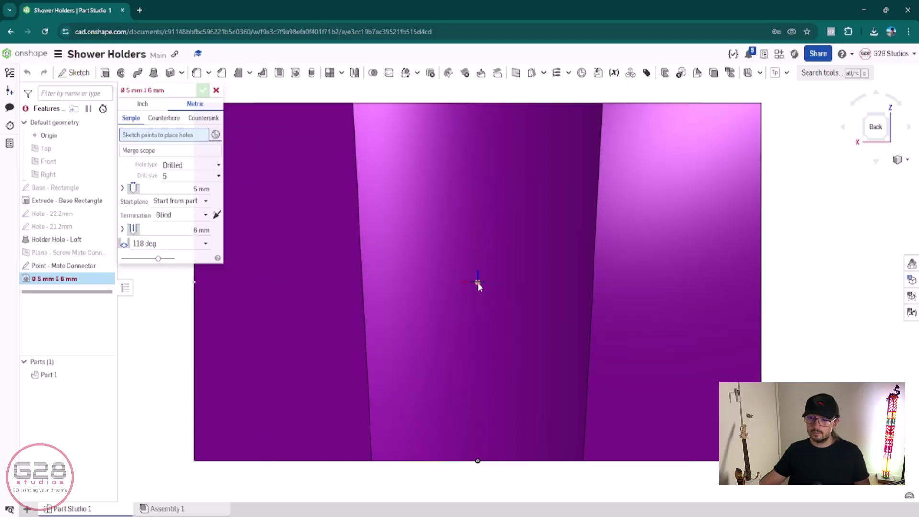
scroll(477, 282, up, 2)
right_drag(477, 291, 479, 270)
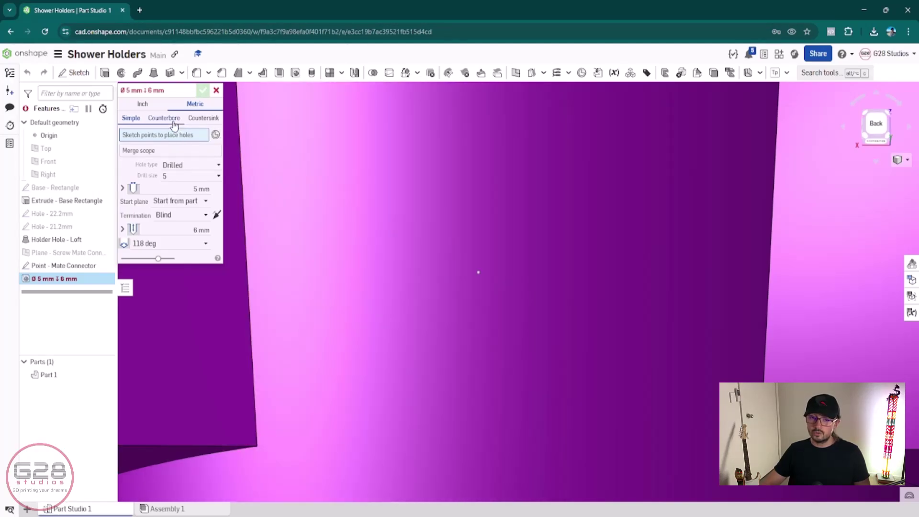
click(164, 118)
click(131, 118)
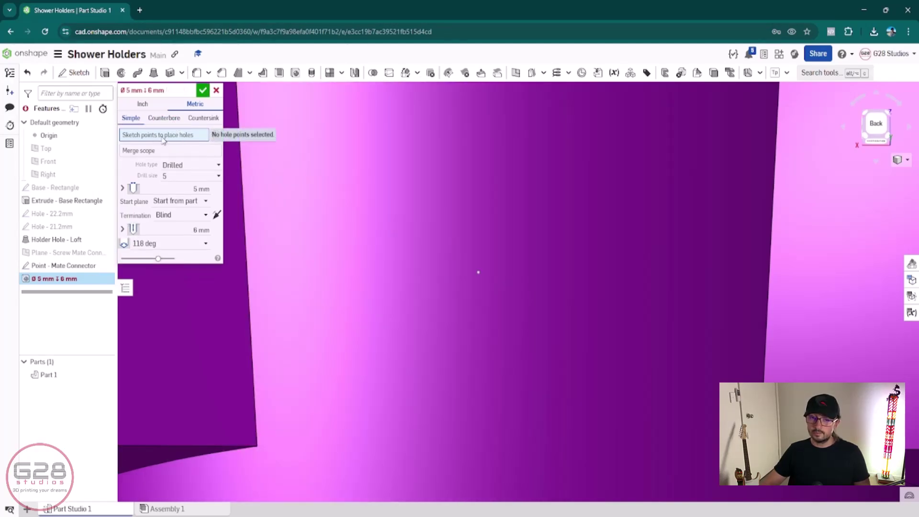
click(478, 272)
scroll(478, 285, down, 5)
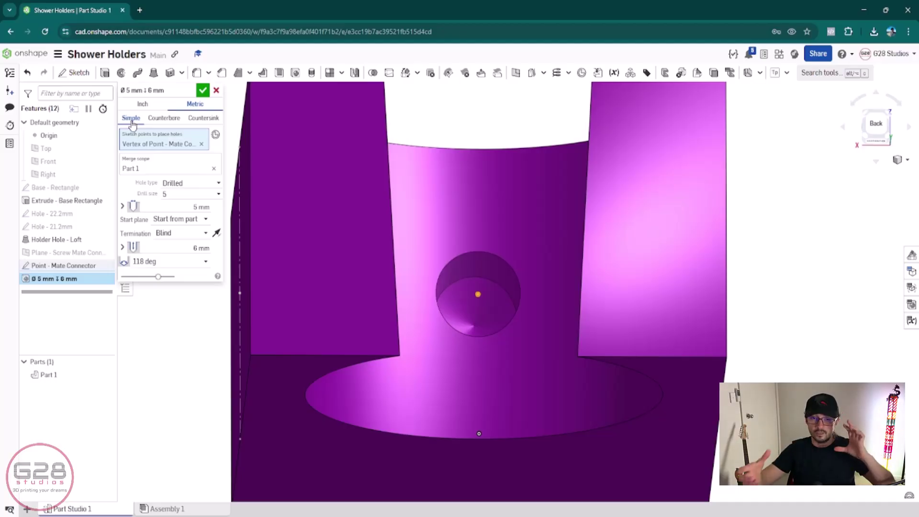
Step: Compare the counterbore and countersink styles for the screw hole, and choose counterbore
click(165, 120)
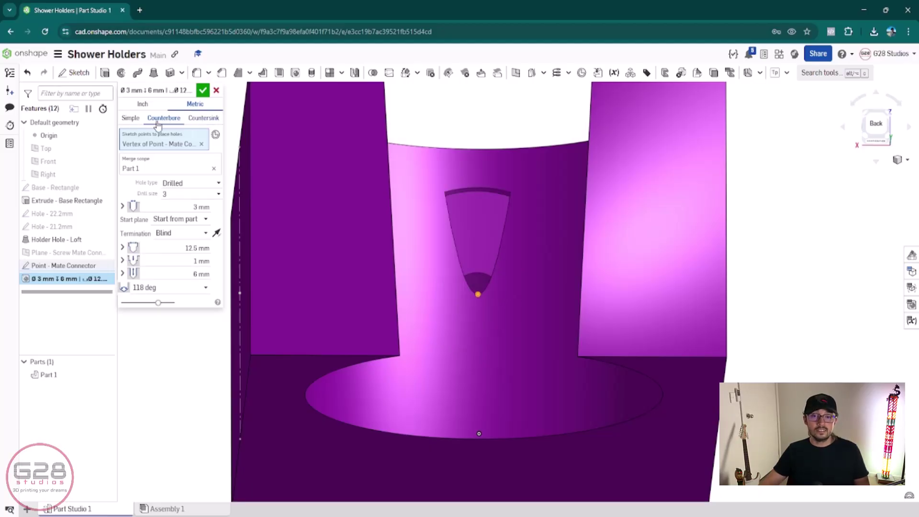
click(207, 122)
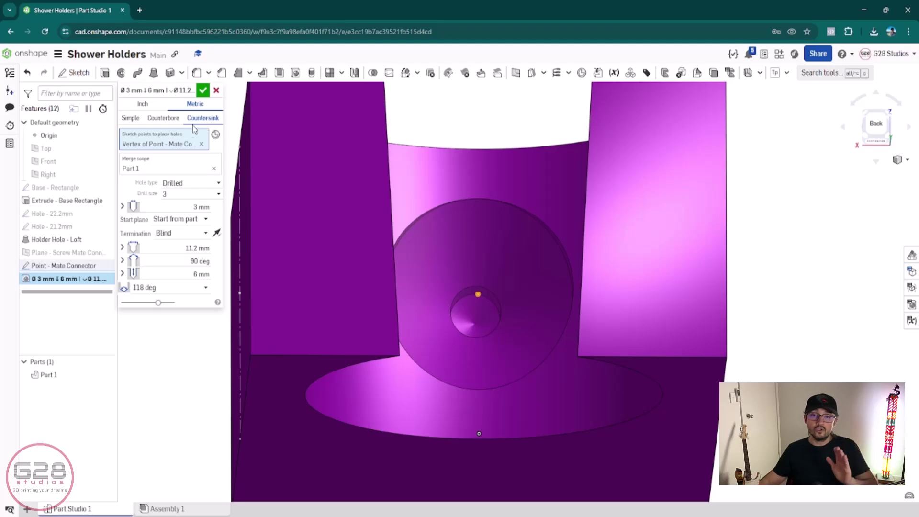
click(163, 122)
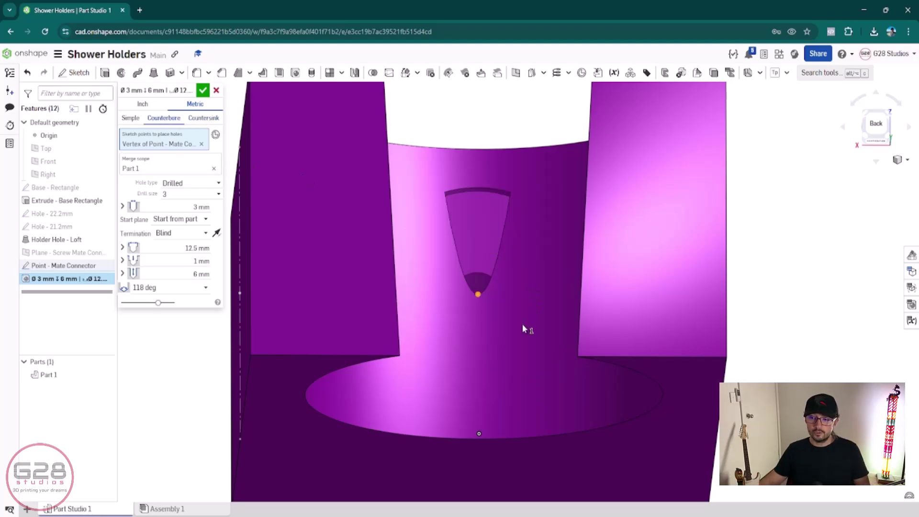
right_drag(522, 323, 491, 249)
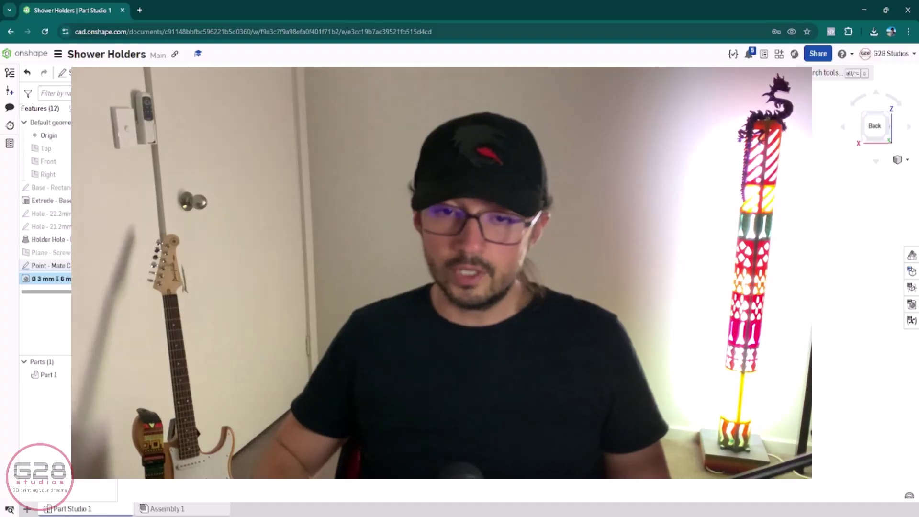
Step: Set the counterbored screw hole's diameter to 4.3 mm and its depth to 17.17 mm, and accept the hole
text(4.3)
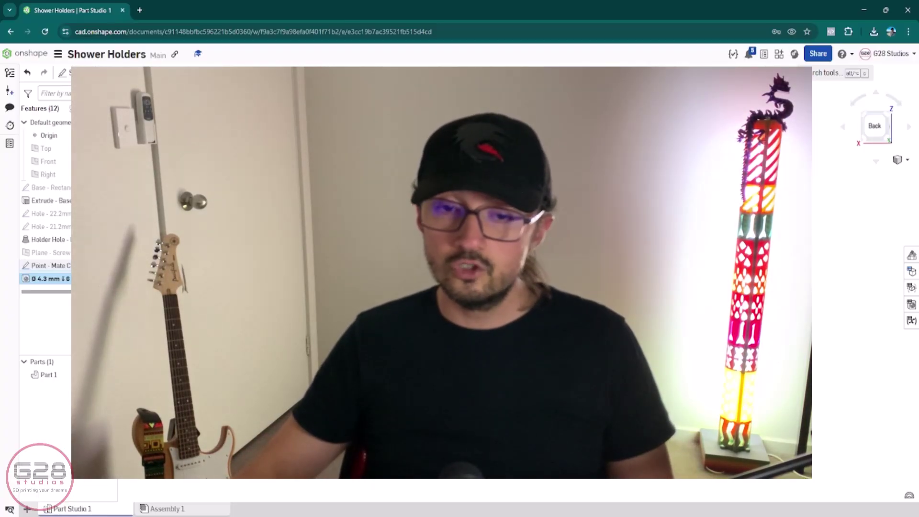
right_drag(459, 306, 466, 256)
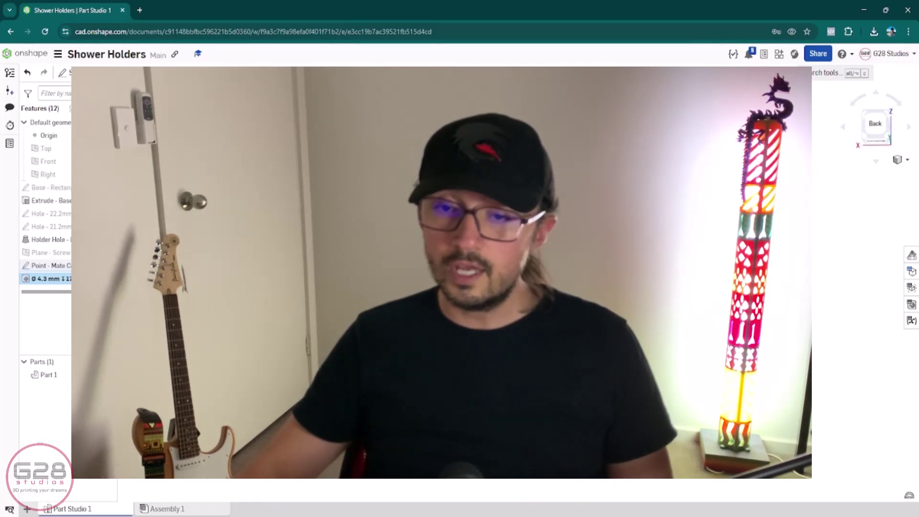
right_drag(459, 306, 460, 268)
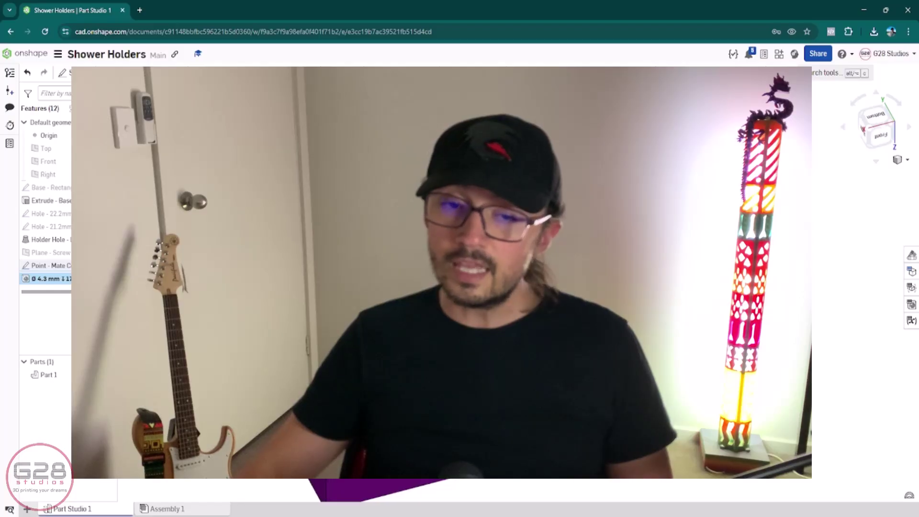
scroll(459, 287, down, 2)
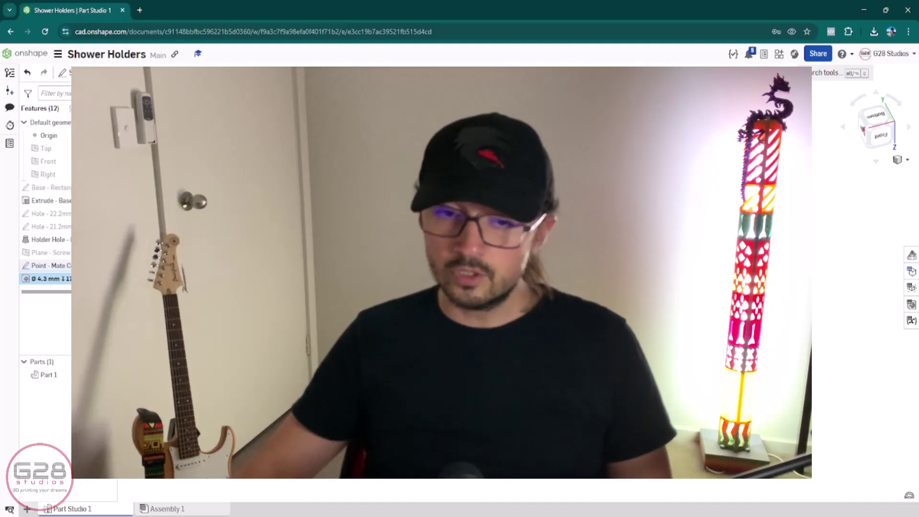
right_drag(459, 230, 448, 342)
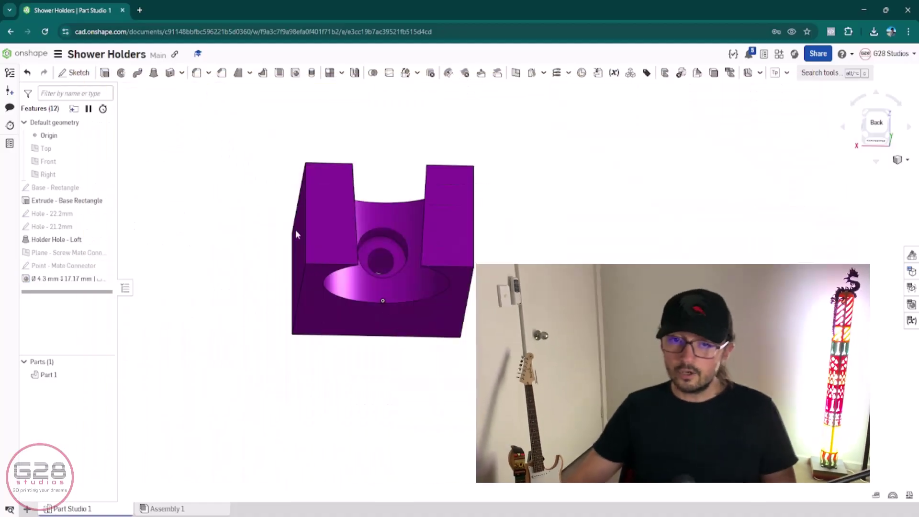
Step: Examine how the counterbore cuts into the tapered hole's wall from below, and orient the block to the top view
scroll(371, 283, up, 5)
right_drag(383, 269, 338, 274)
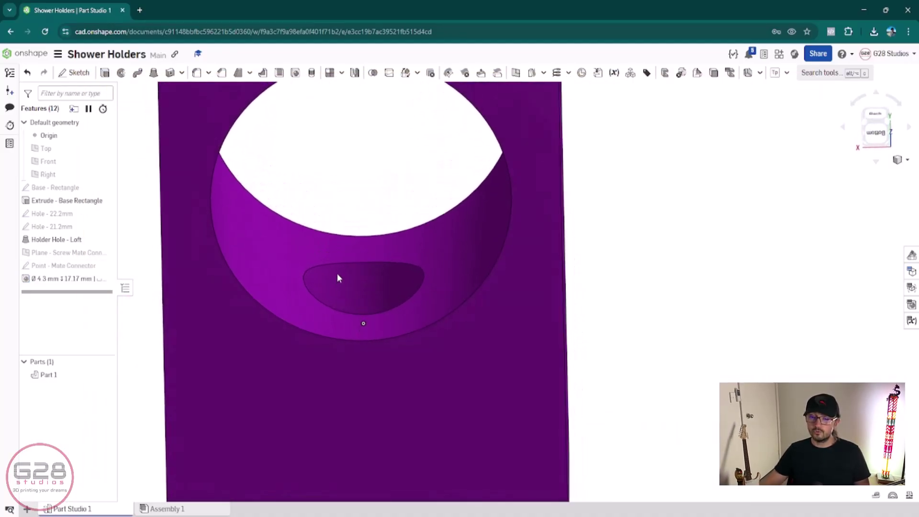
scroll(338, 273, down, 5)
key(shift+5)
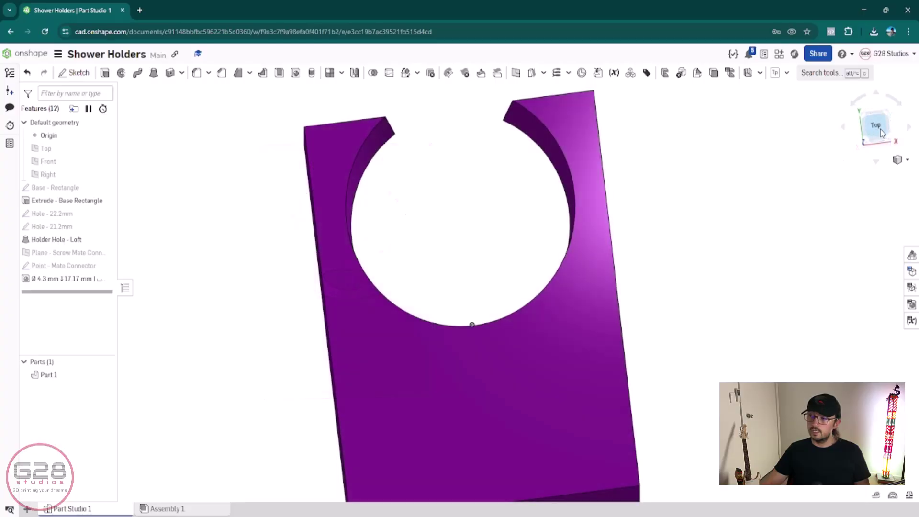